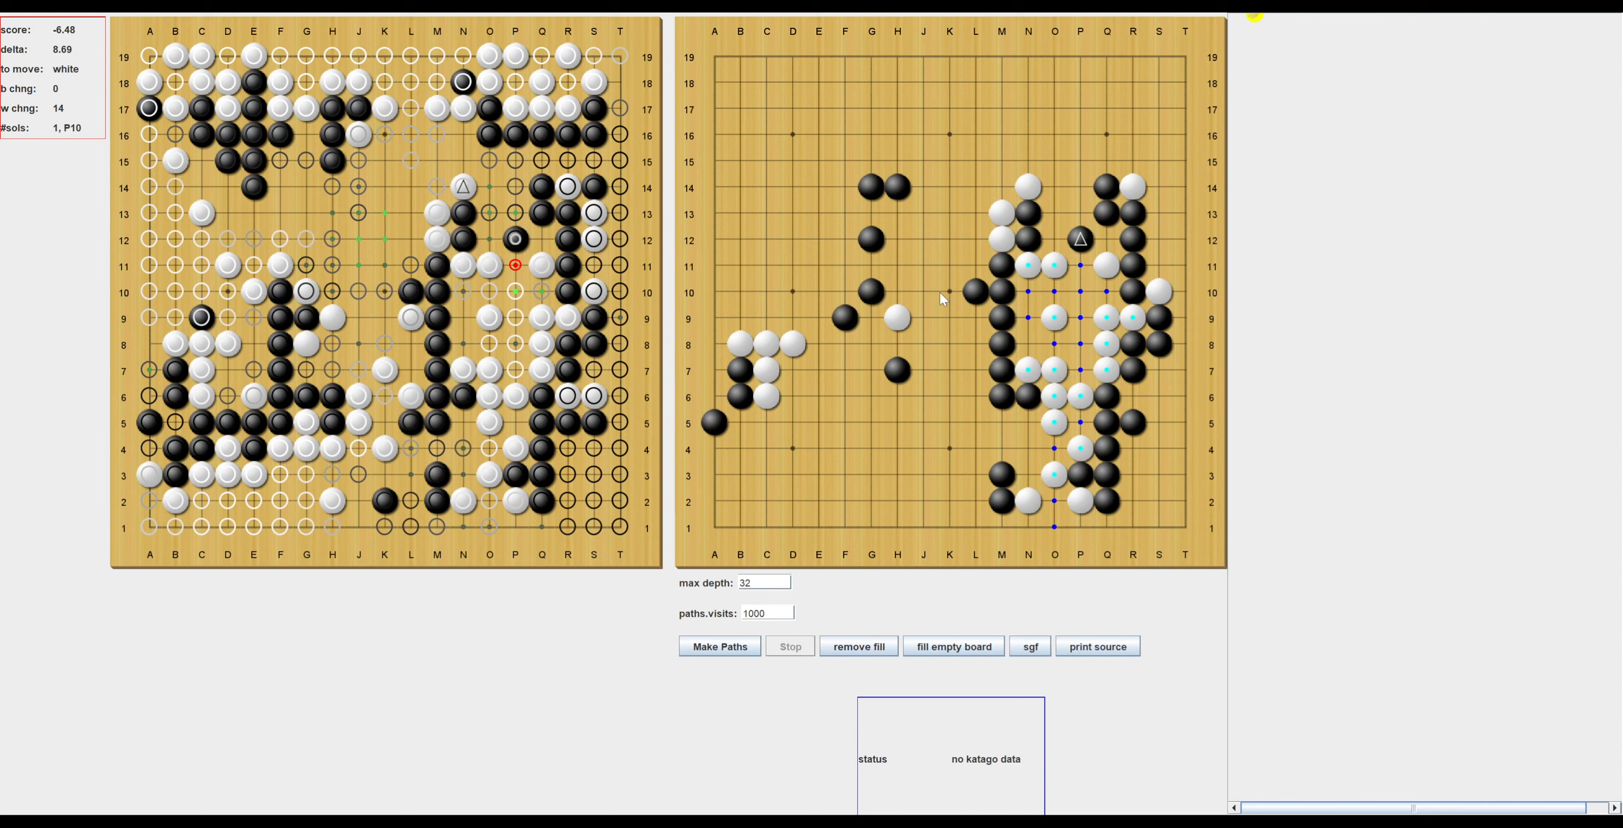
Remove the stray stones from the problem board's left half, including those at G12, G10, H7, B7 and C7.
{"action": "left_click", "coordinate": [873, 240]}
{"action": "left_click", "coordinate": [871, 291]}
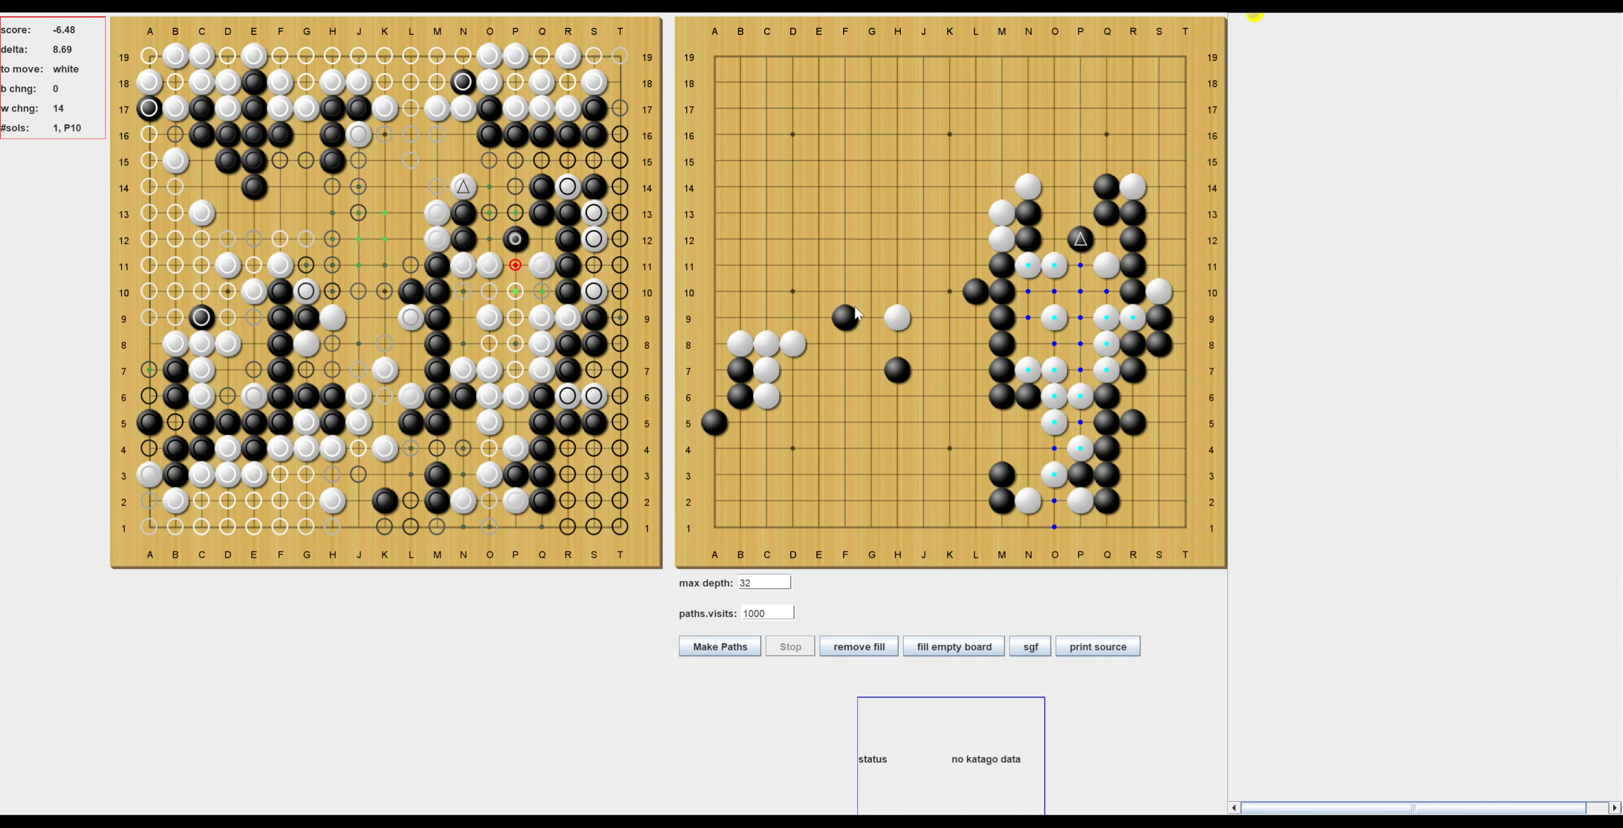
{"action": "left_click", "coordinate": [898, 376]}
{"action": "left_click", "coordinate": [749, 370]}
{"action": "left_click", "coordinate": [770, 370]}
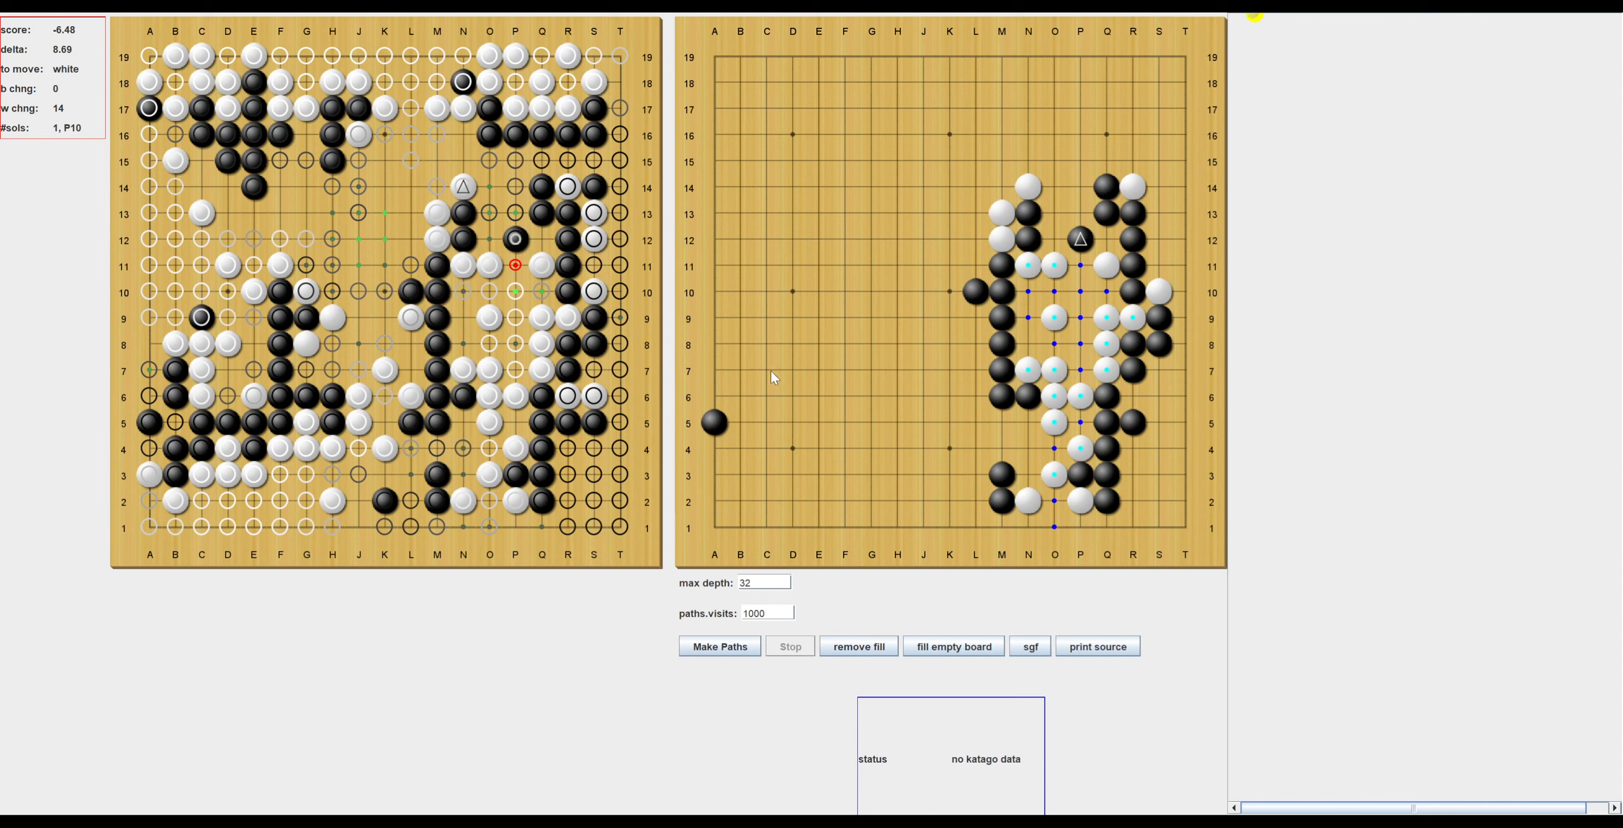
Remove the outlying stones around the enclosed white group, including M13, N14, S10, L10 and Q14.
{"action": "left_click", "coordinate": [1000, 219]}
{"action": "left_click", "coordinate": [1028, 187]}
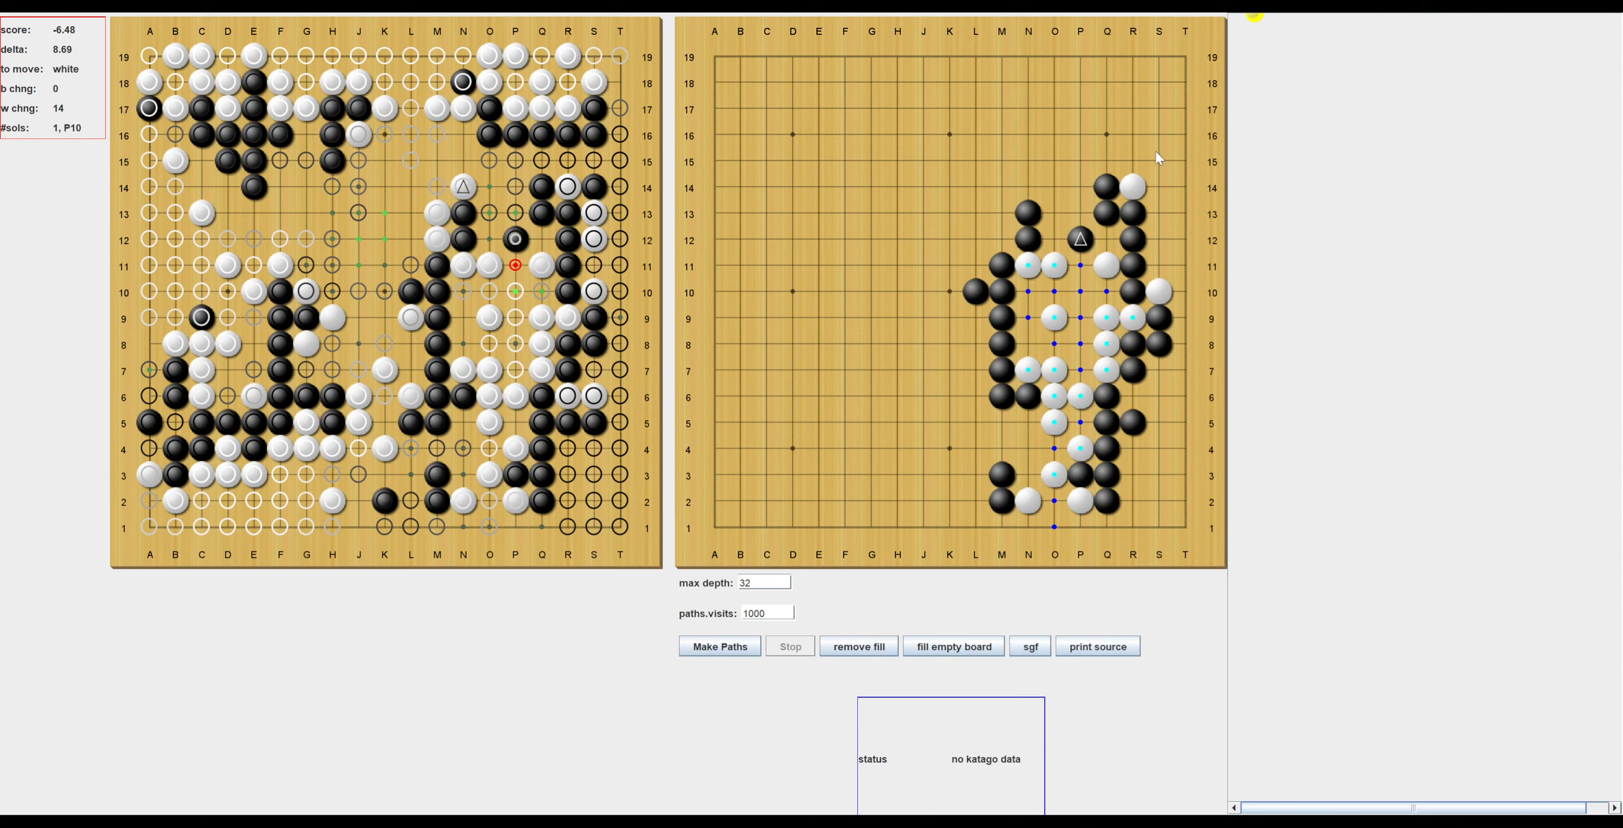
{"action": "left_click", "coordinate": [1164, 285]}
{"action": "left_click", "coordinate": [968, 282]}
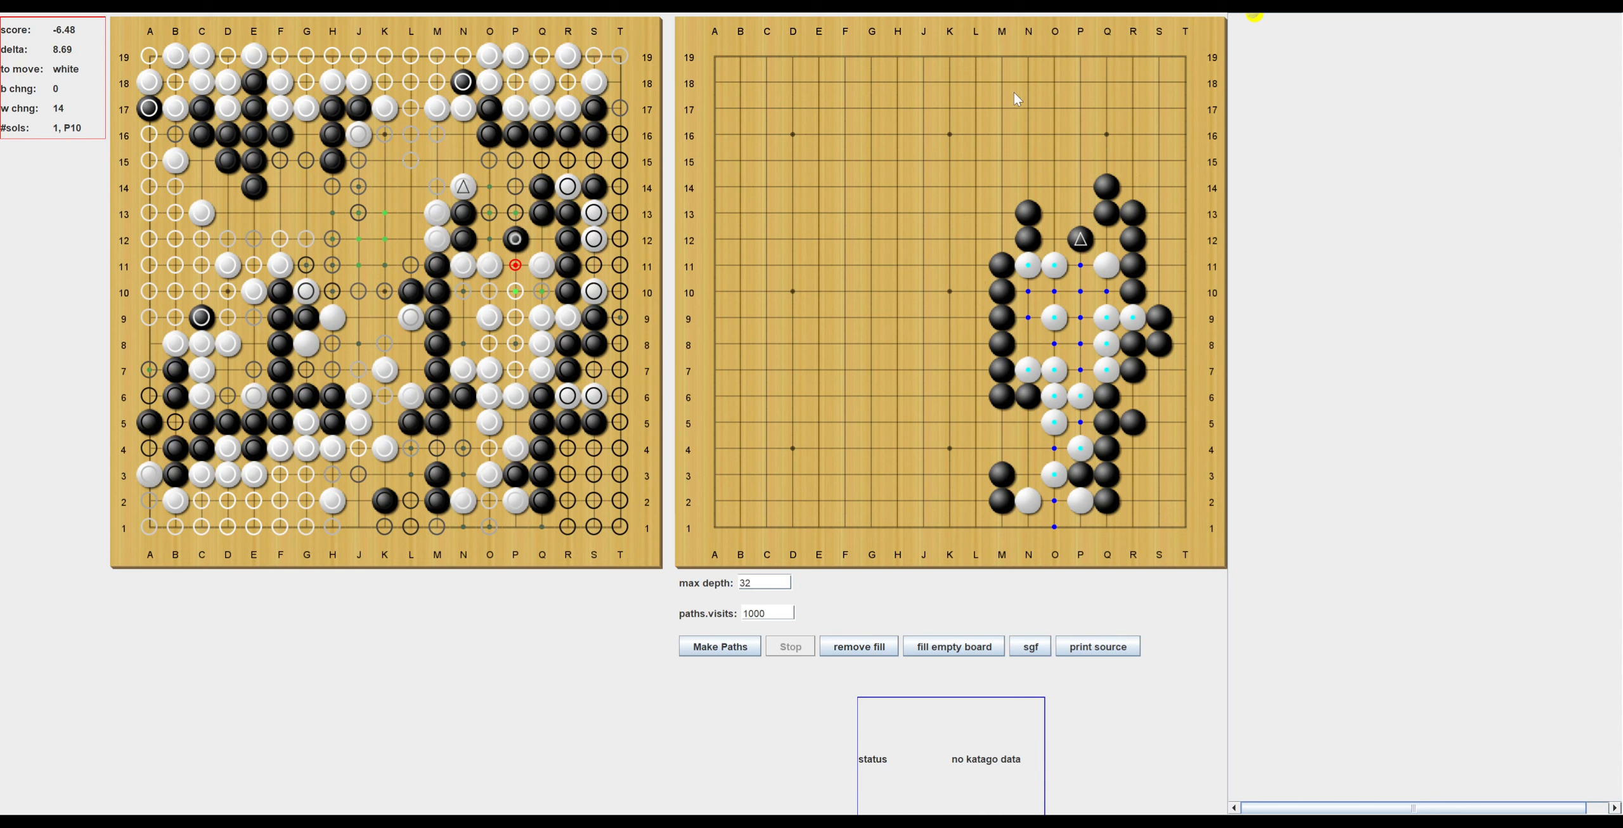
{"action": "left_click", "coordinate": [1107, 186]}
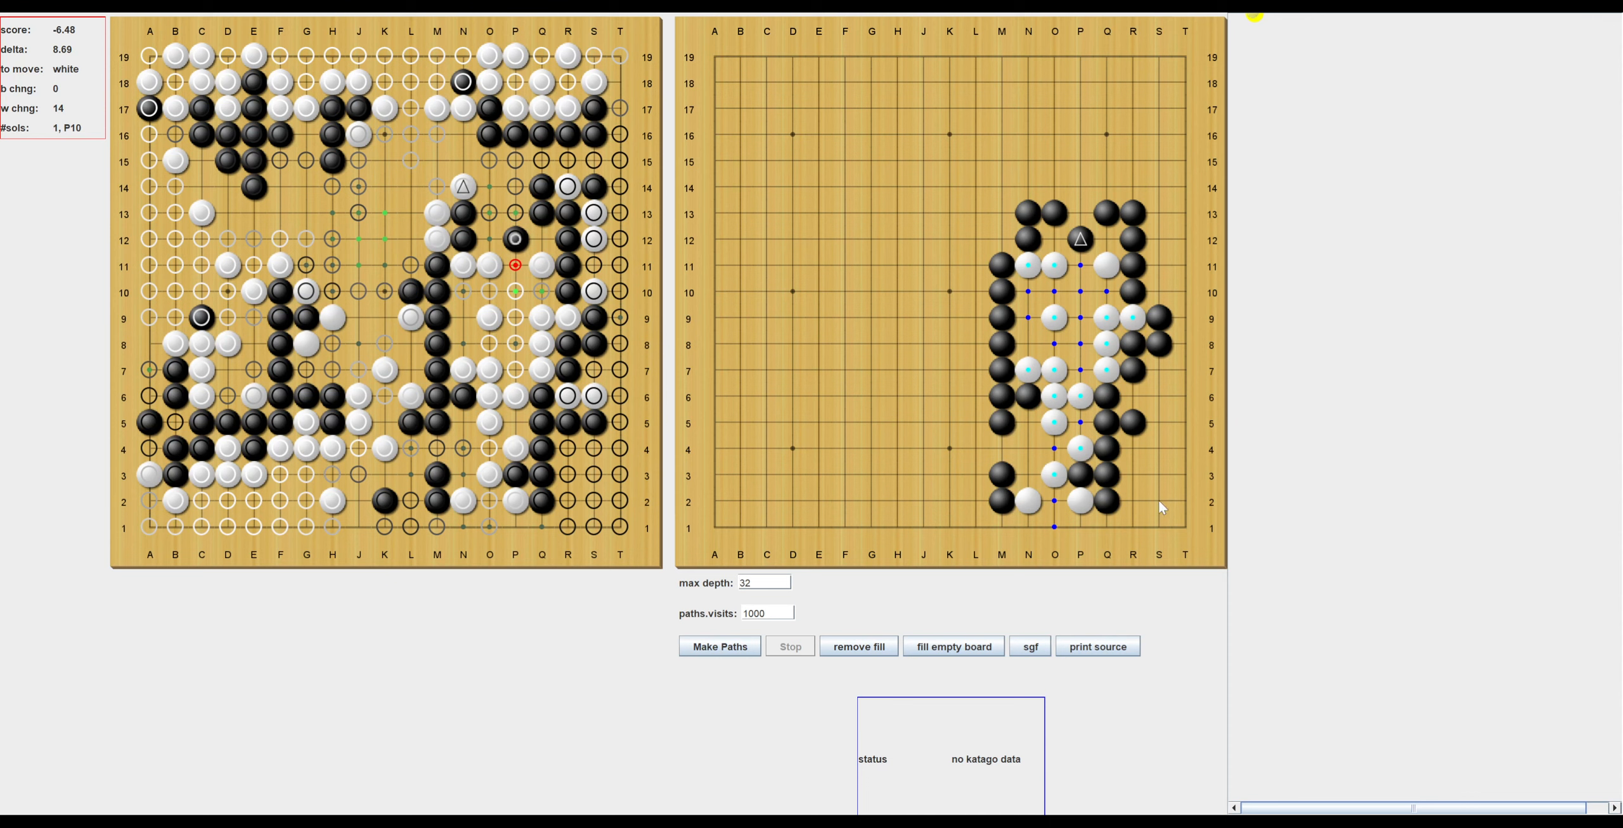
Place black stones at K2 and S2, add white stones at O4, O2 and O1, and remove the black stone at R5.
{"action": "left_click", "coordinate": [948, 501]}
{"action": "left_click", "coordinate": [1054, 448]}
{"action": "left_click", "coordinate": [1054, 502]}
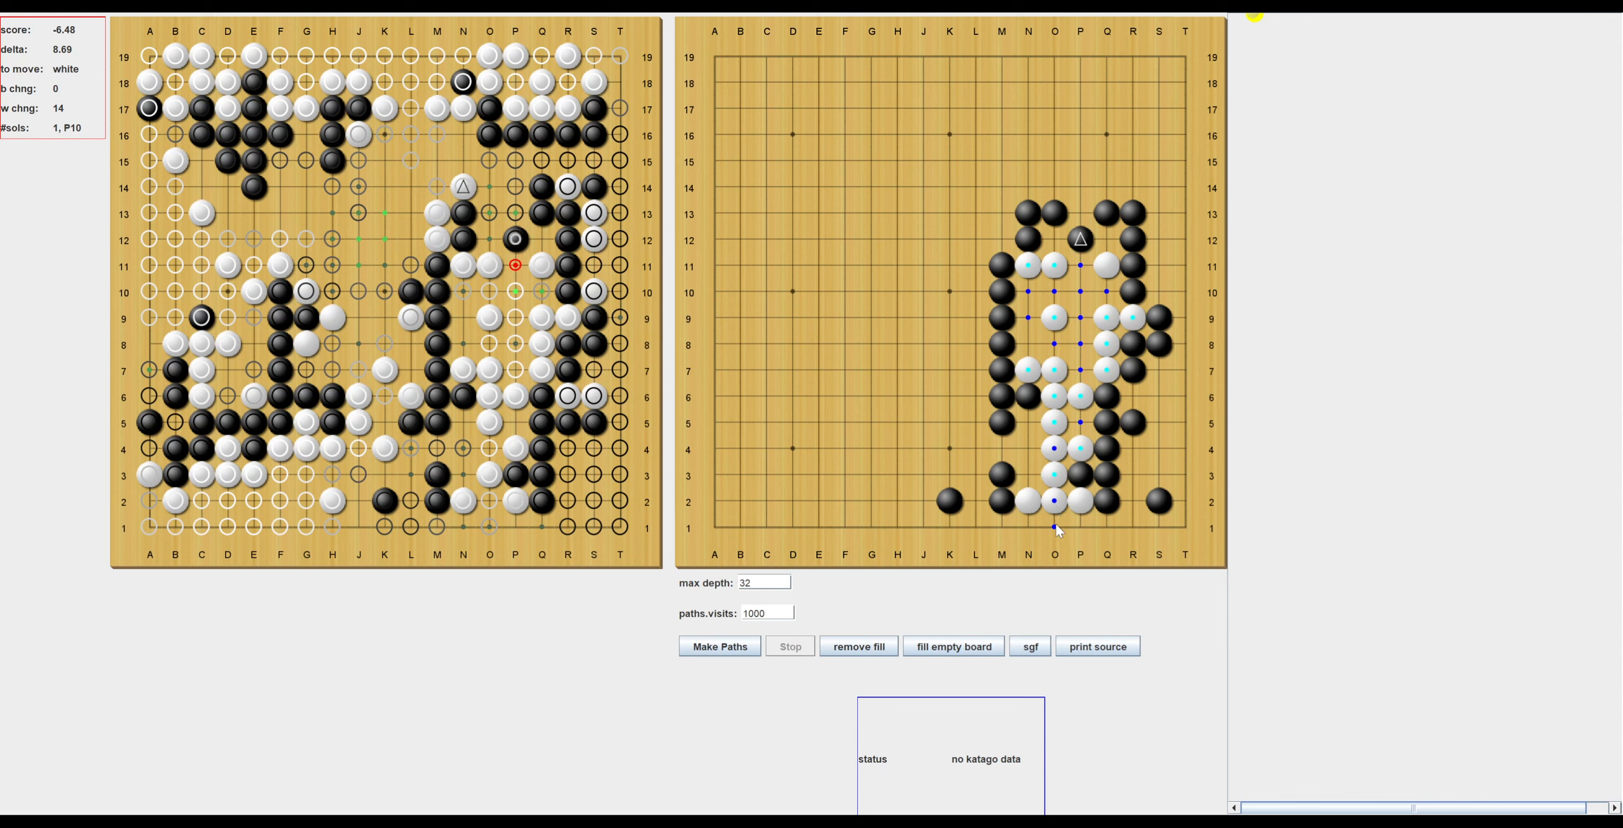
{"action": "left_click", "coordinate": [1054, 527]}
{"action": "left_click", "coordinate": [1132, 422]}
Regenerate the empty-board fill until both left corners hold white stones, and generate the solution paths.
{"action": "left_click", "coordinate": [967, 652]}
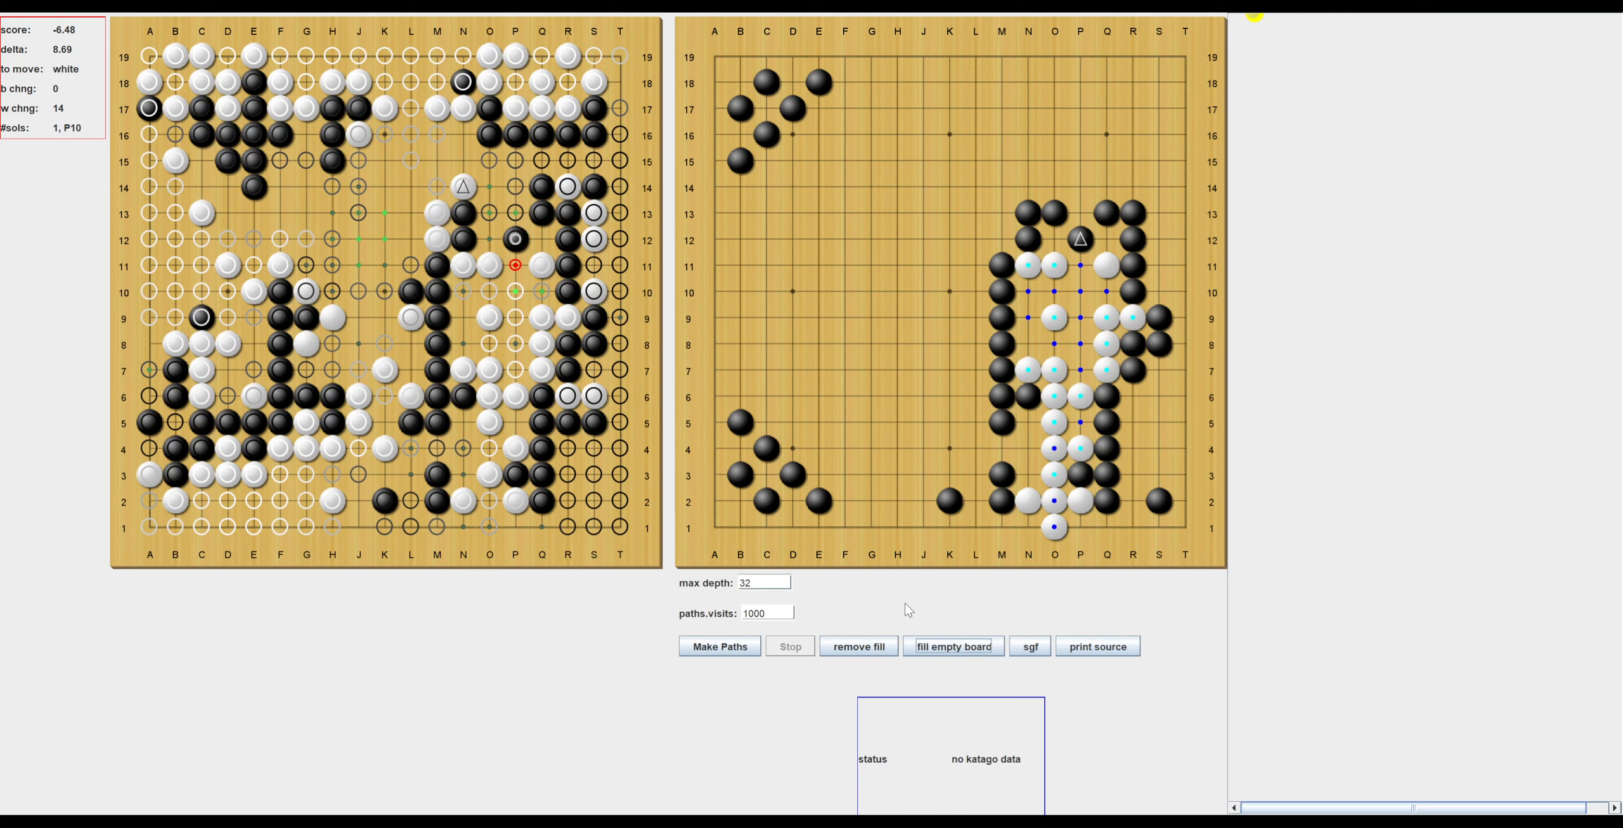
{"action": "left_click", "coordinate": [885, 644]}
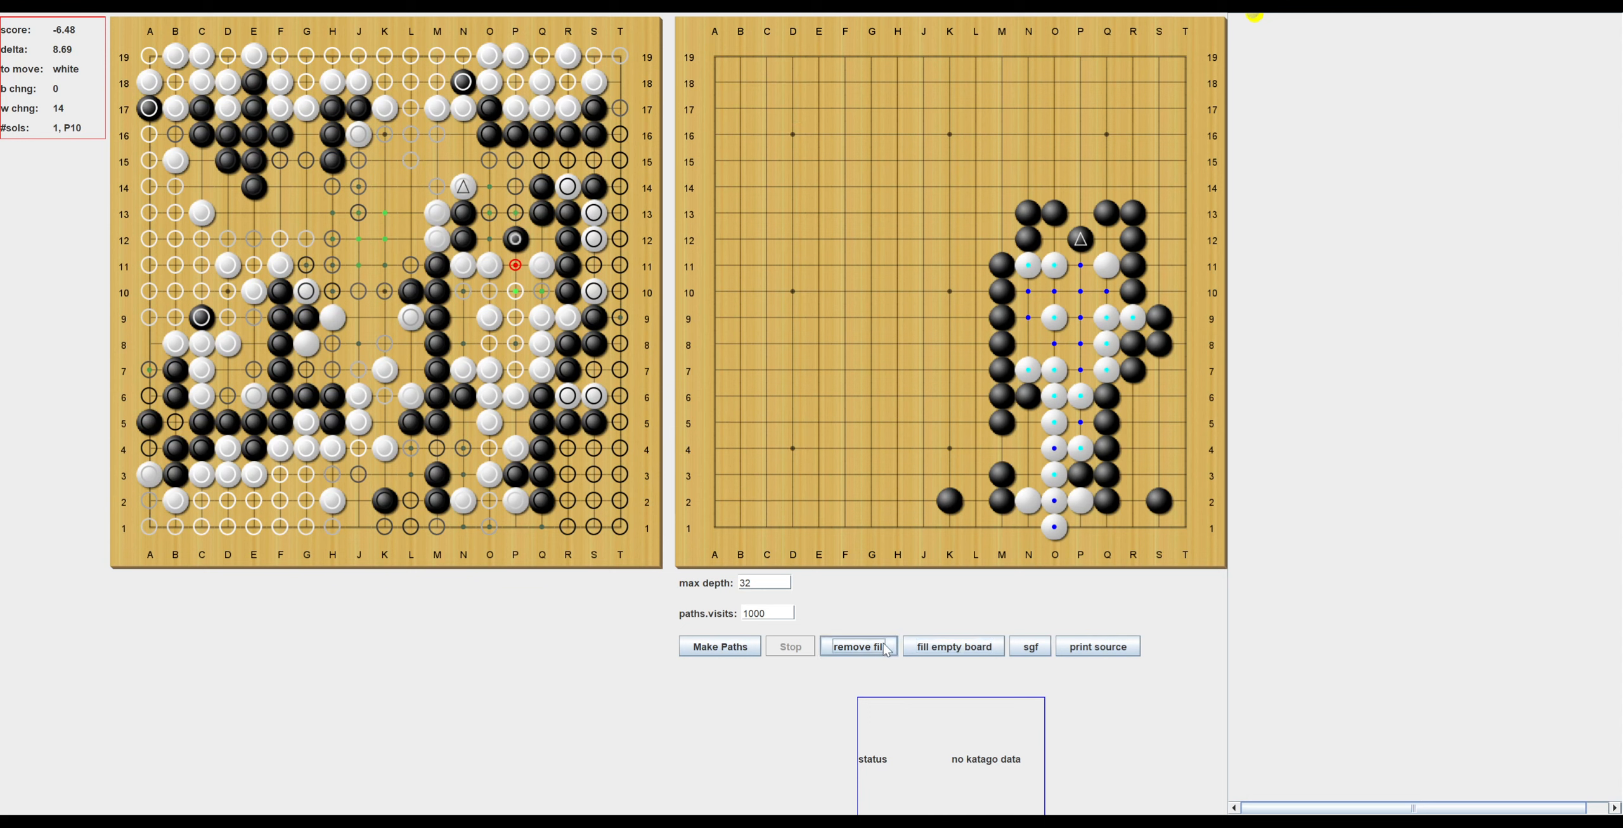
{"action": "left_click", "coordinate": [951, 647]}
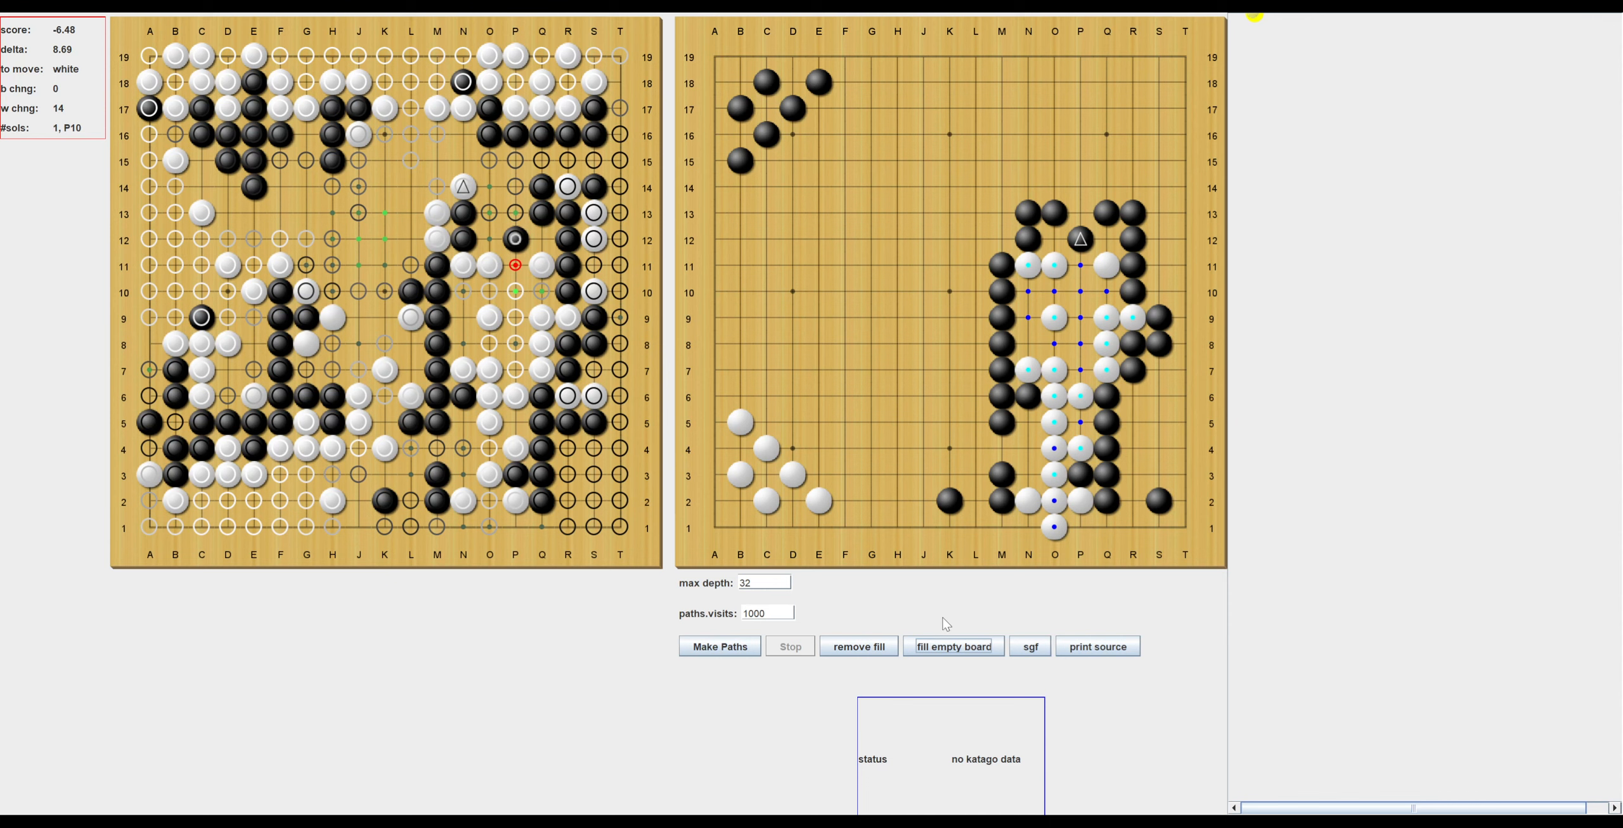
{"action": "left_click", "coordinate": [881, 646]}
{"action": "left_click", "coordinate": [932, 647]}
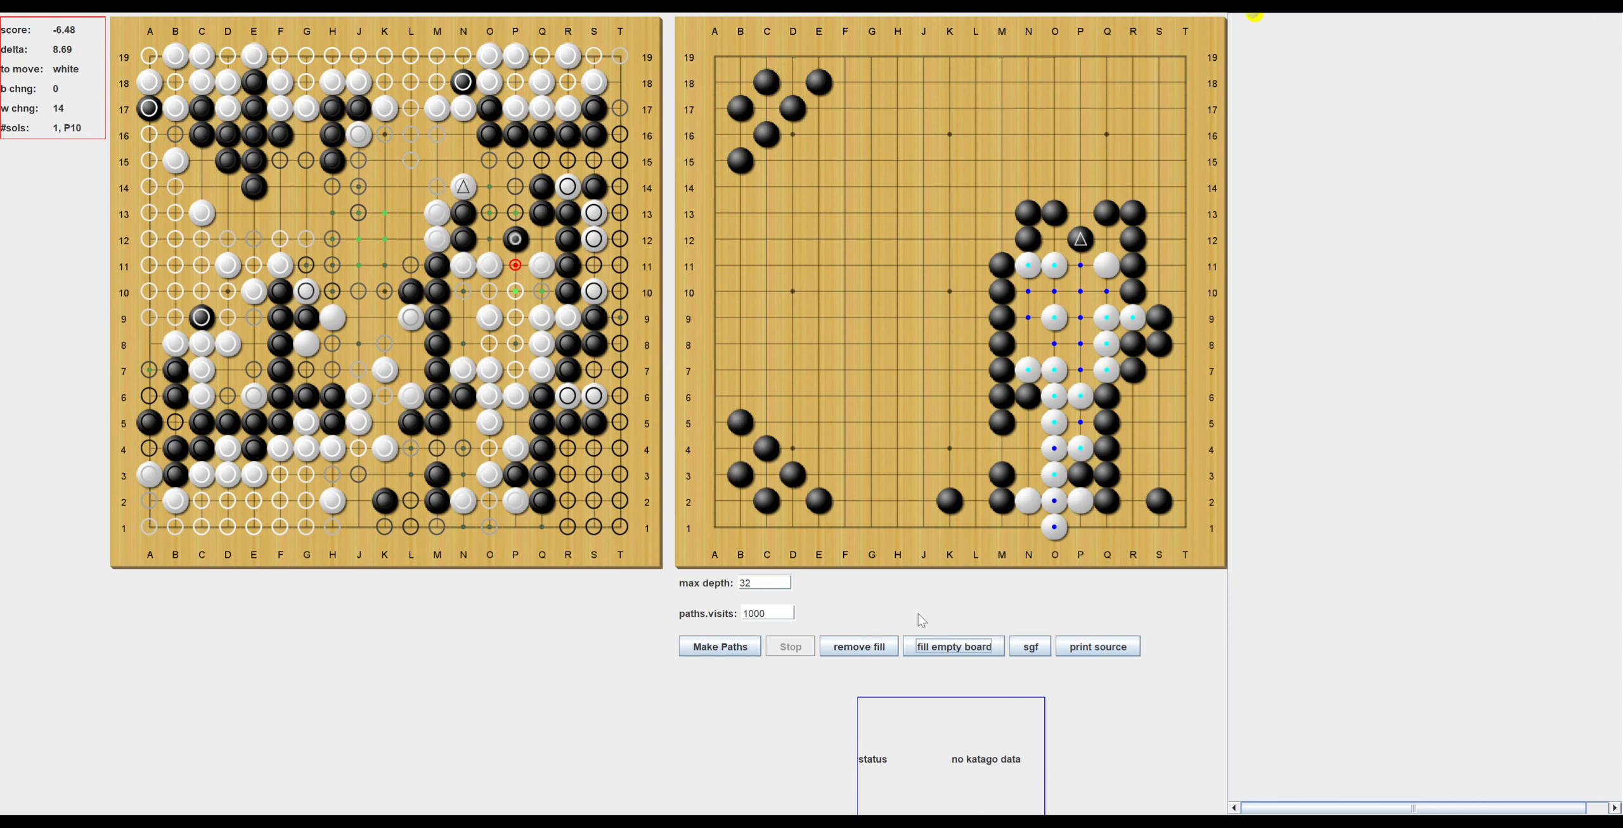
{"action": "left_click", "coordinate": [877, 648]}
{"action": "left_click", "coordinate": [924, 647]}
{"action": "left_click", "coordinate": [881, 647]}
{"action": "left_click", "coordinate": [942, 645]}
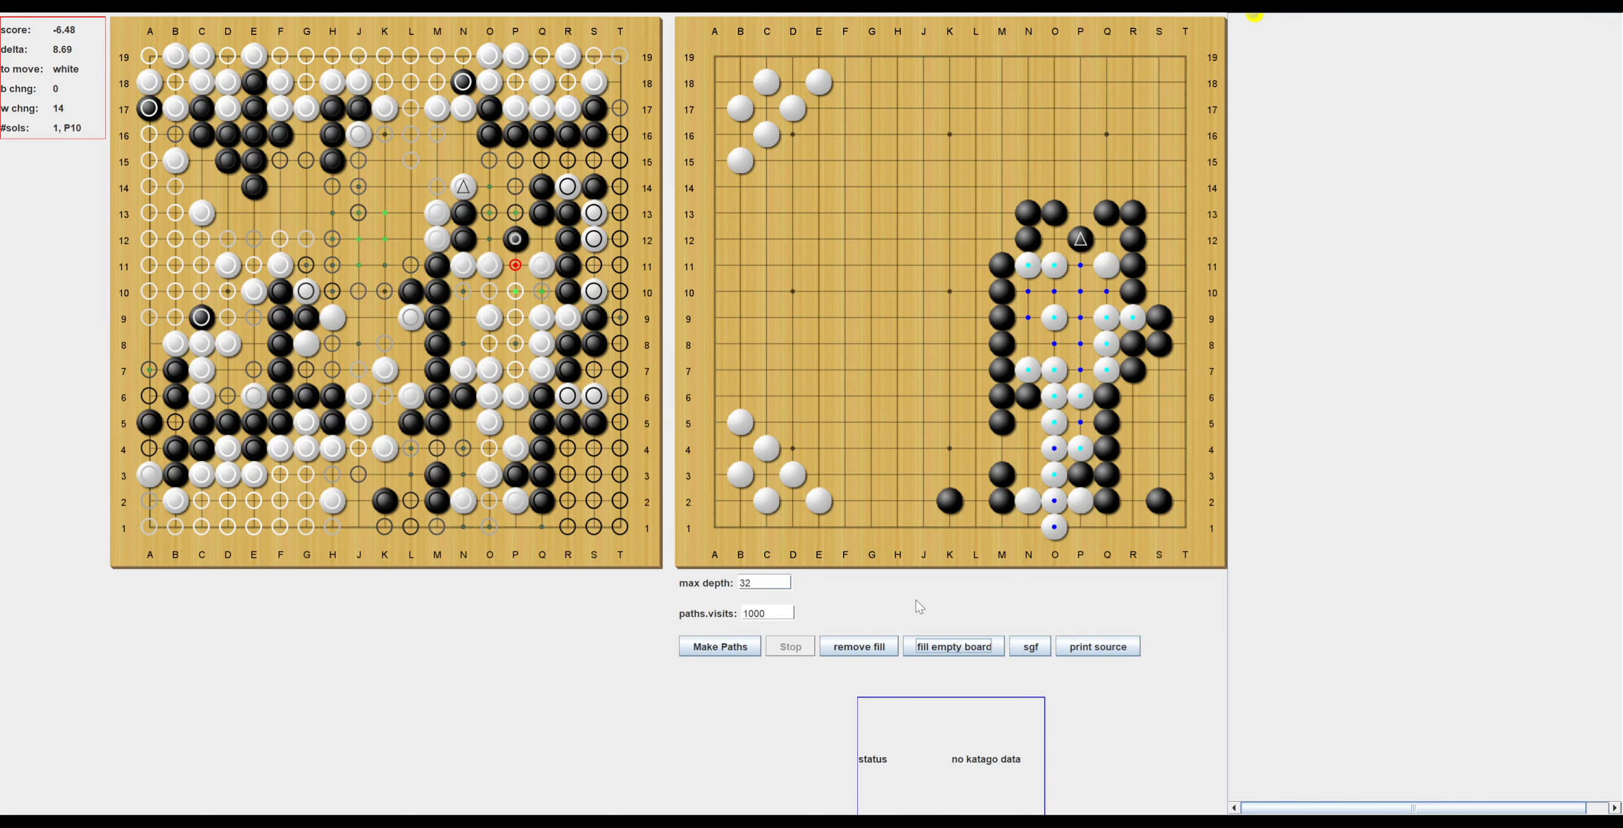
{"action": "left_click", "coordinate": [743, 651]}
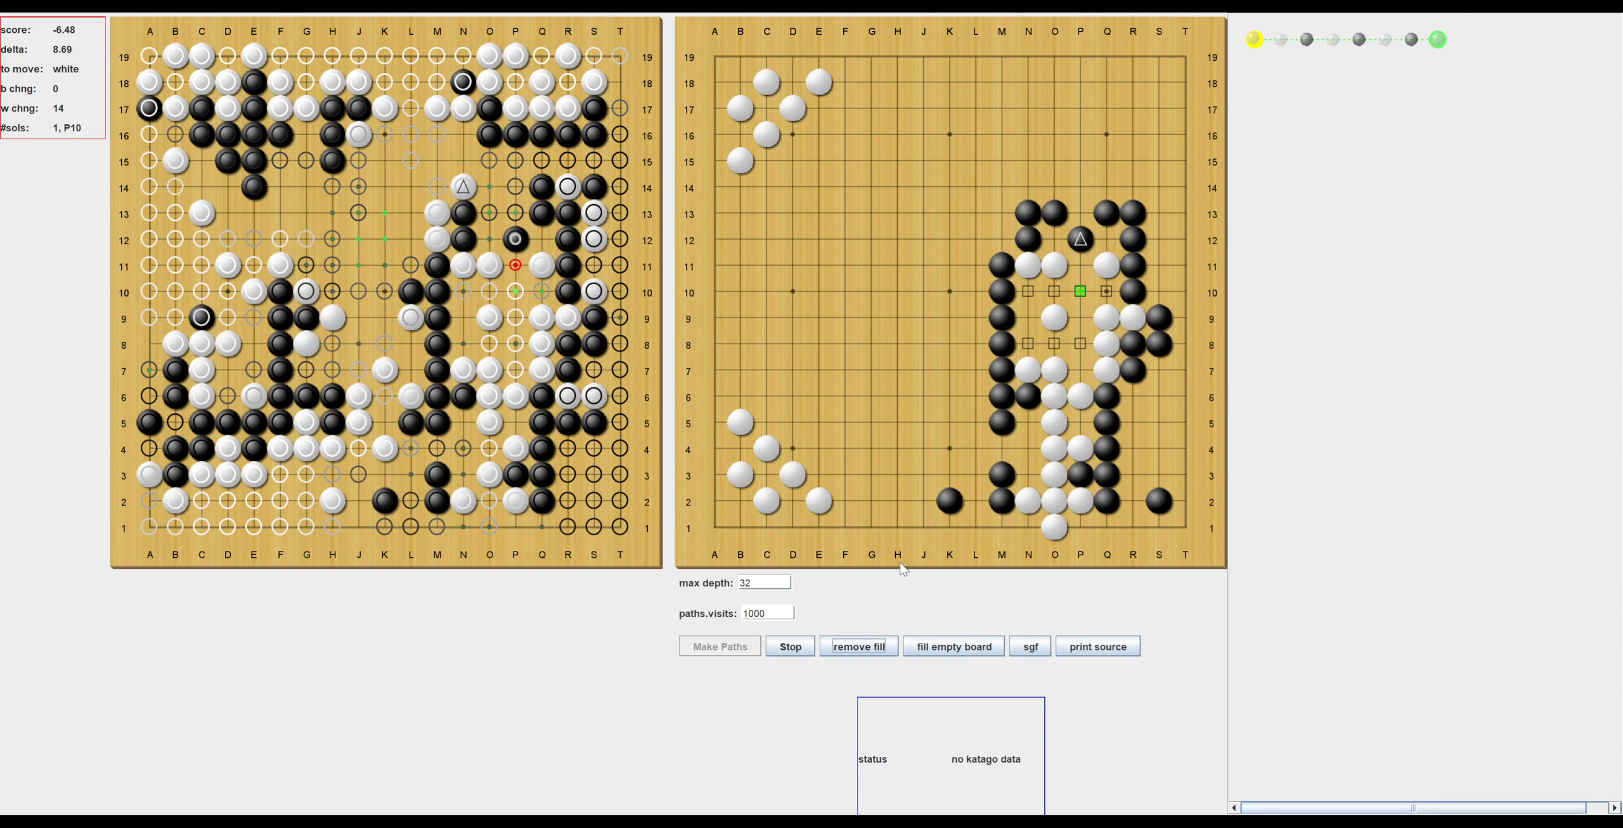
Step through the green solution line from White's P10 to its final move at Q10.
{"action": "left_click", "coordinate": [1284, 43]}
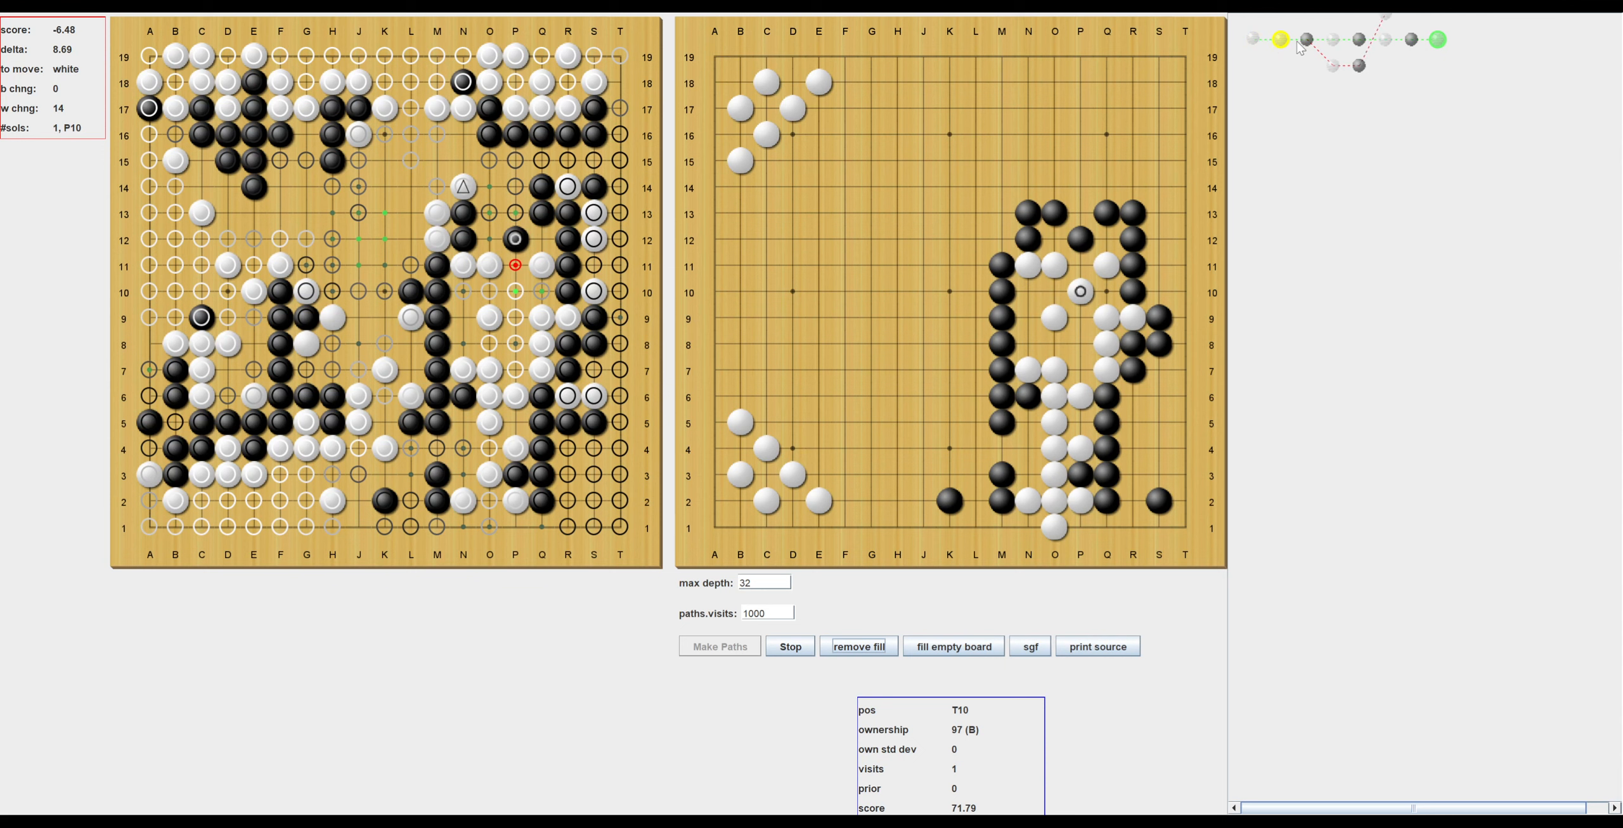
{"action": "left_click", "coordinate": [1307, 41]}
{"action": "left_click", "coordinate": [1333, 44]}
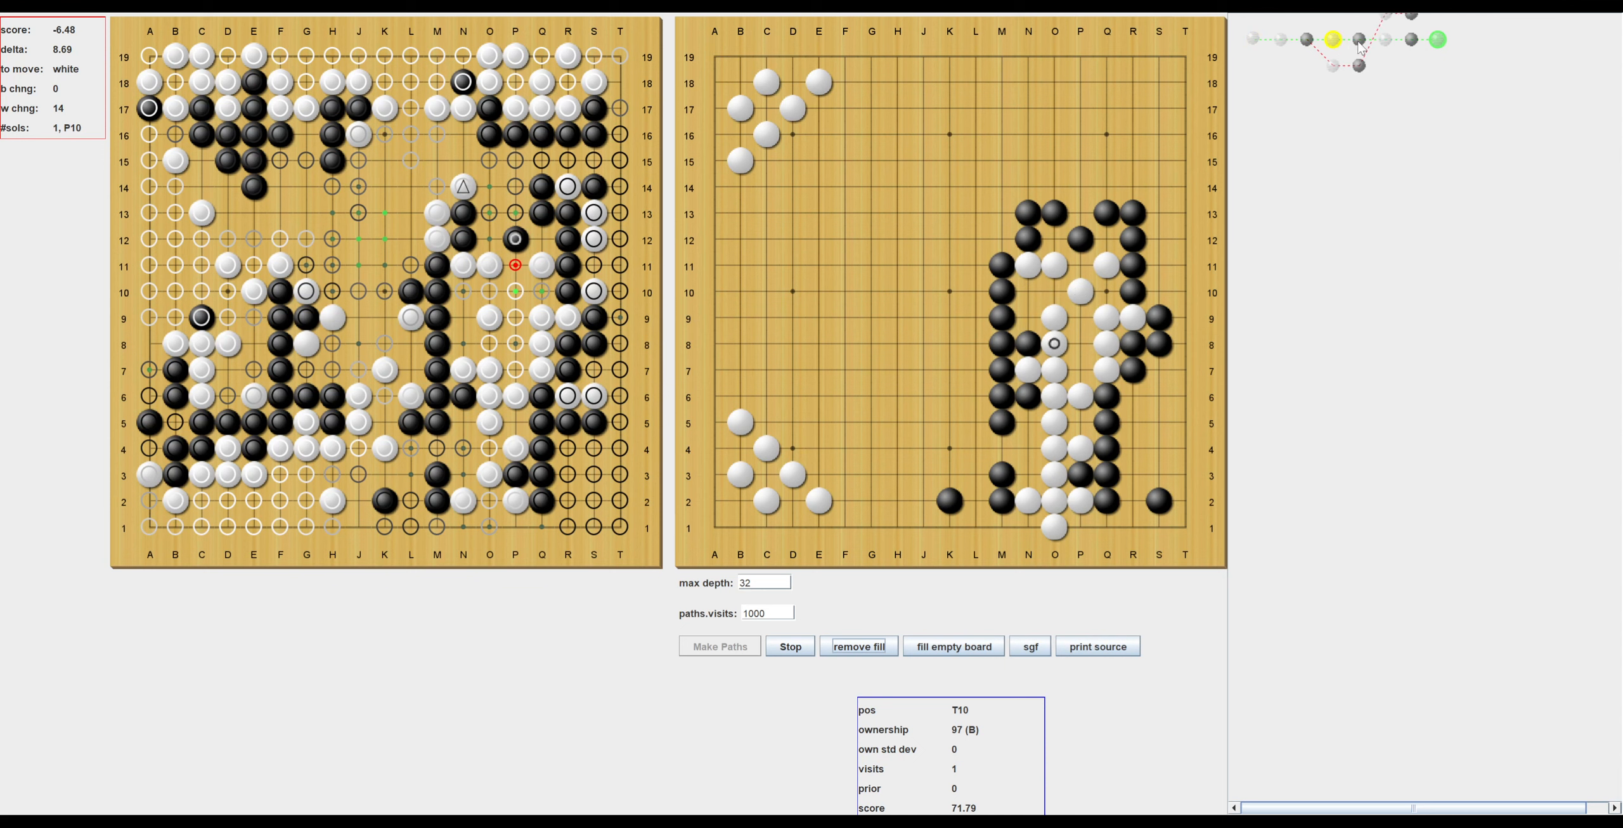
{"action": "left_click", "coordinate": [1359, 42]}
{"action": "left_click", "coordinate": [1386, 42]}
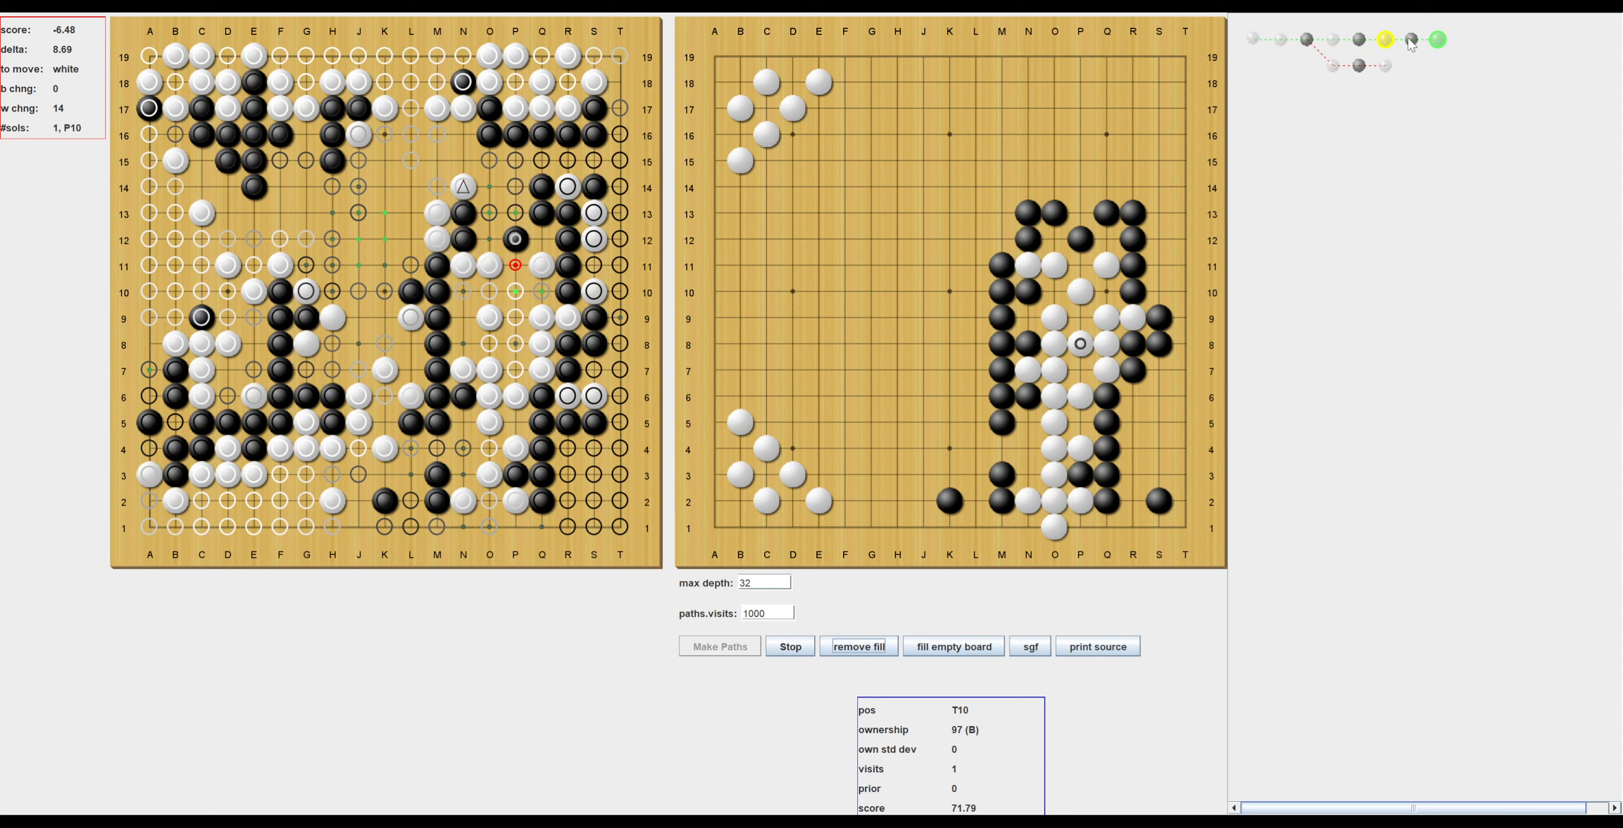
{"action": "left_click", "coordinate": [1412, 42]}
{"action": "left_click", "coordinate": [1437, 42]}
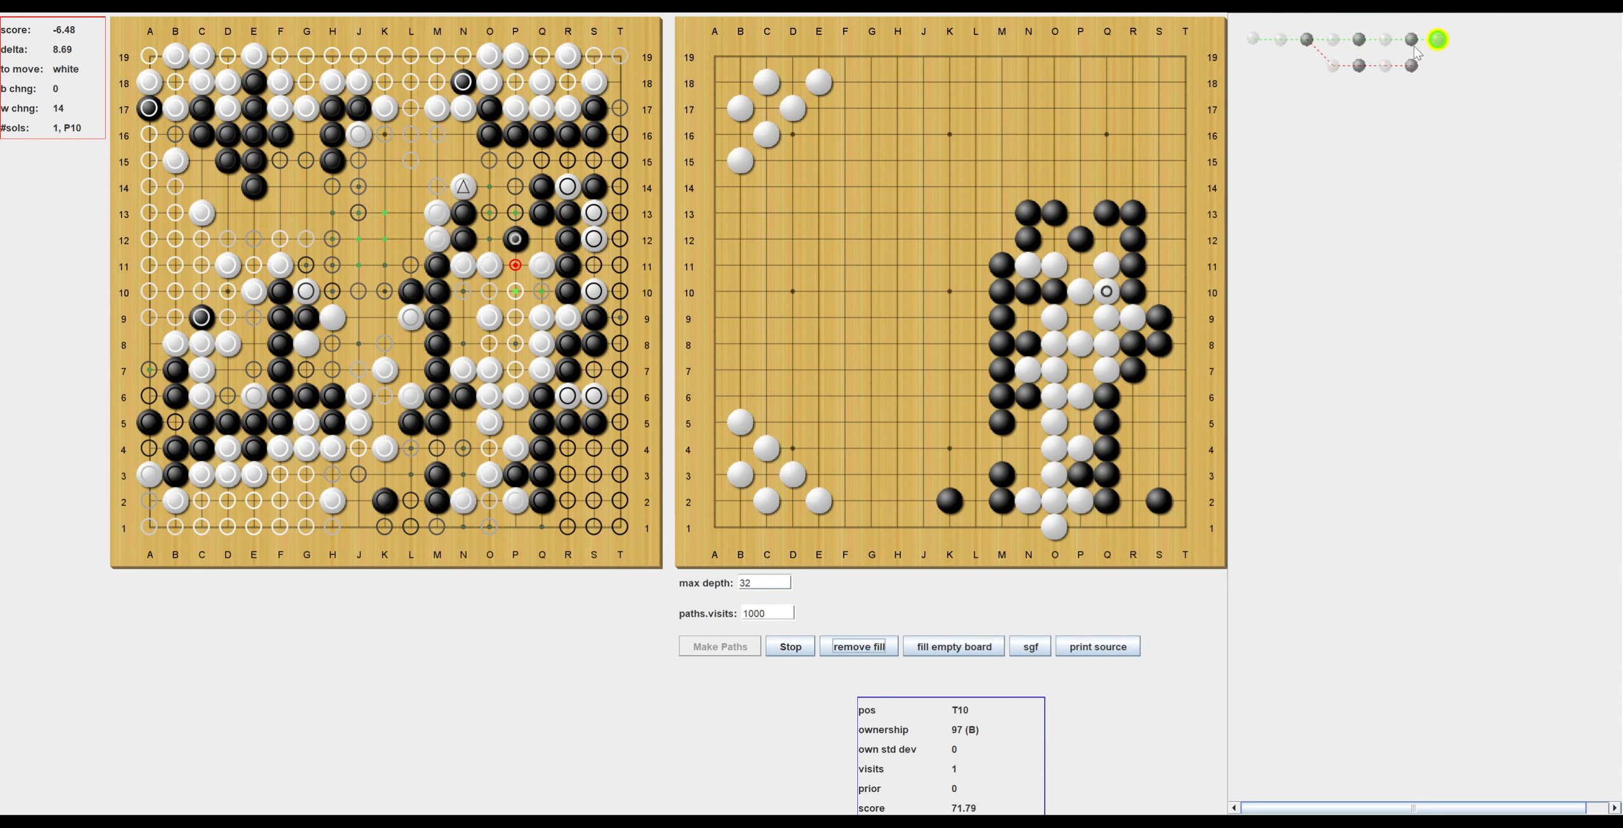
Review the solution line around Black's N10 and White's P8, stepping back towards the opening moves.
{"action": "left_click", "coordinate": [1361, 43]}
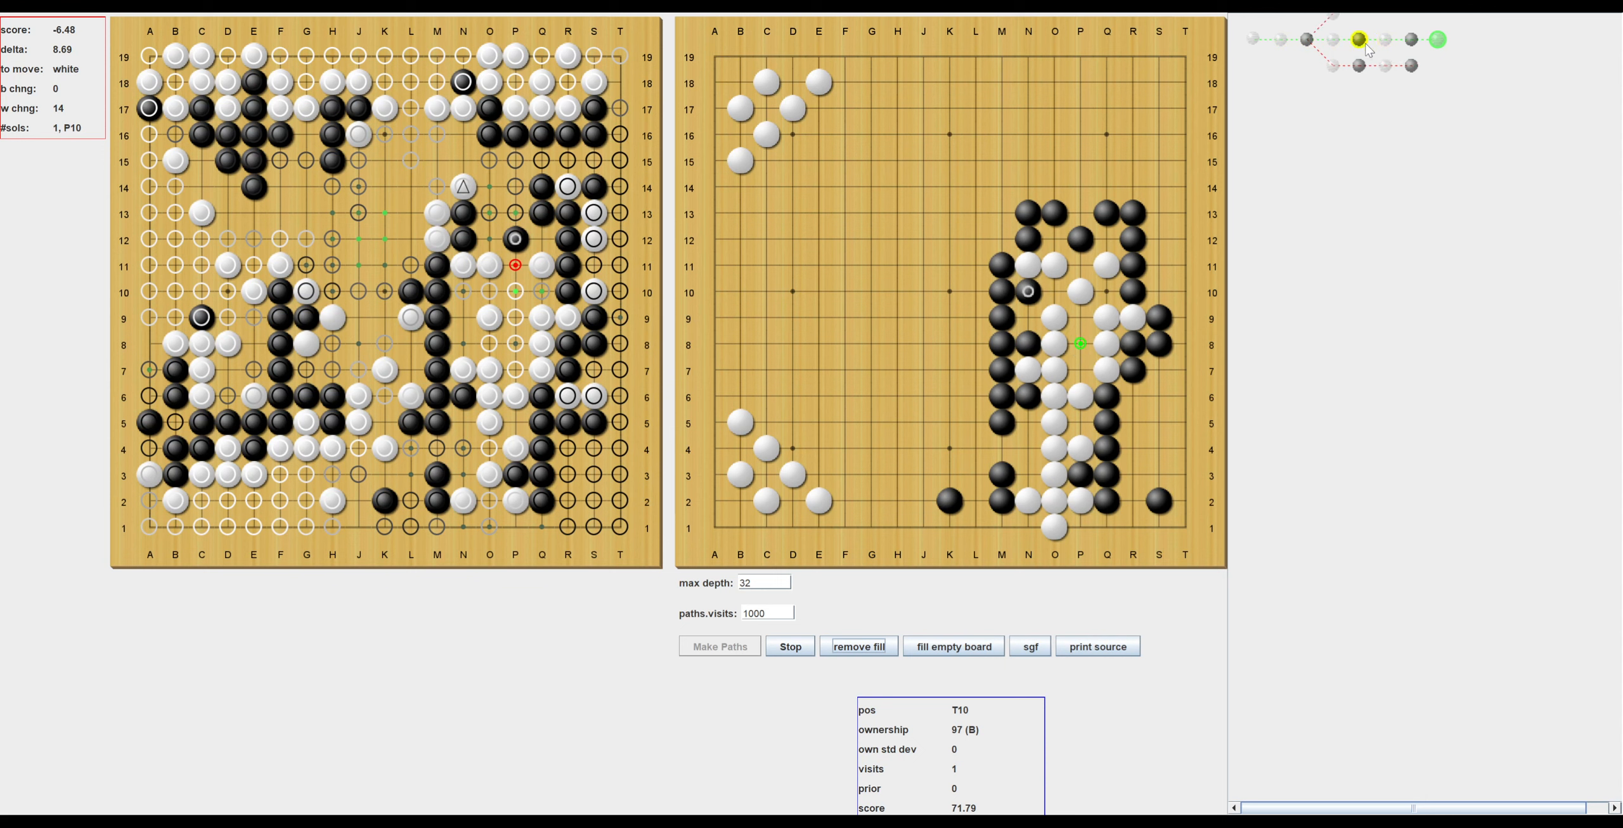
{"action": "key", "text": "Right"}
{"action": "key", "text": "Right"}
{"action": "key", "text": "Left"}
{"action": "left_click", "coordinate": [1360, 41]}
{"action": "left_click", "coordinate": [1334, 41]}
{"action": "left_click", "coordinate": [1309, 41]}
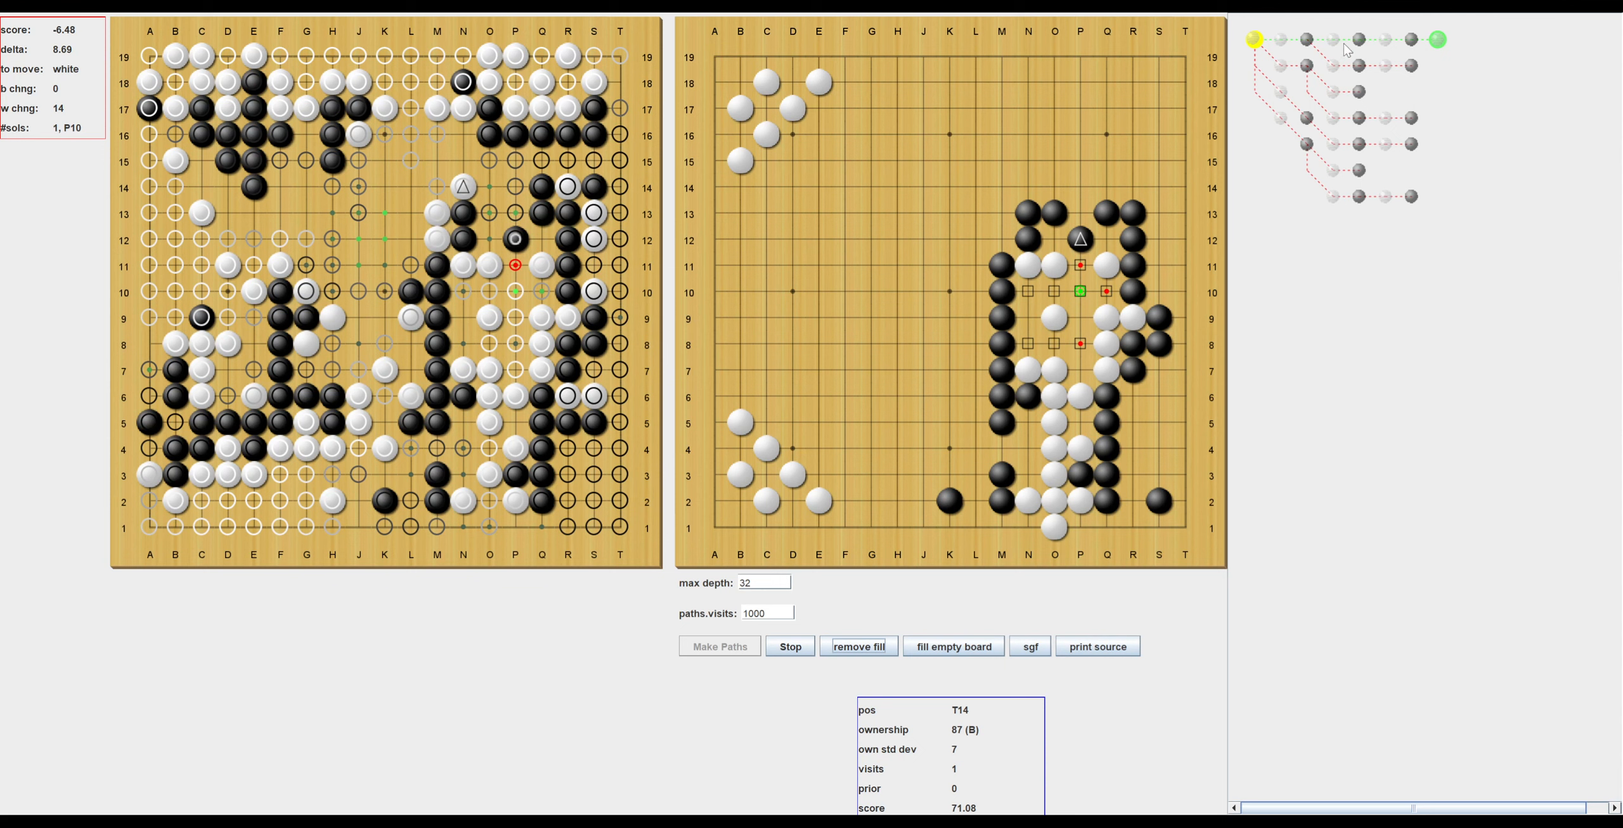
Examine the failing variation that starts with White at P8 and Black's first reply to it.
{"action": "left_click", "coordinate": [1385, 66]}
{"action": "left_click", "coordinate": [1254, 40]}
{"action": "left_click", "coordinate": [1077, 343]}
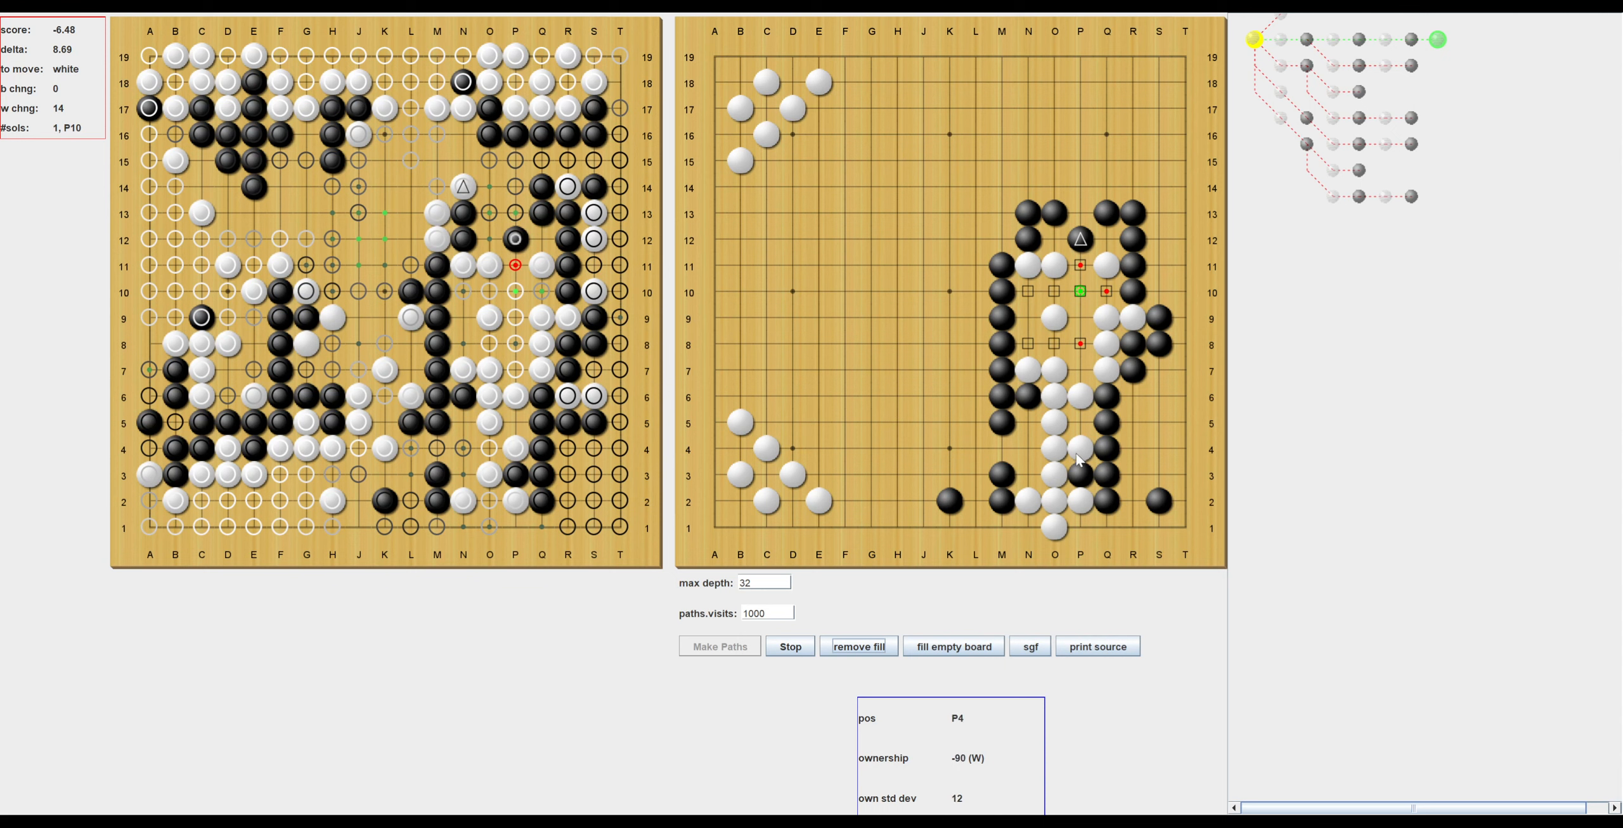
{"action": "left_click", "coordinate": [1306, 144]}
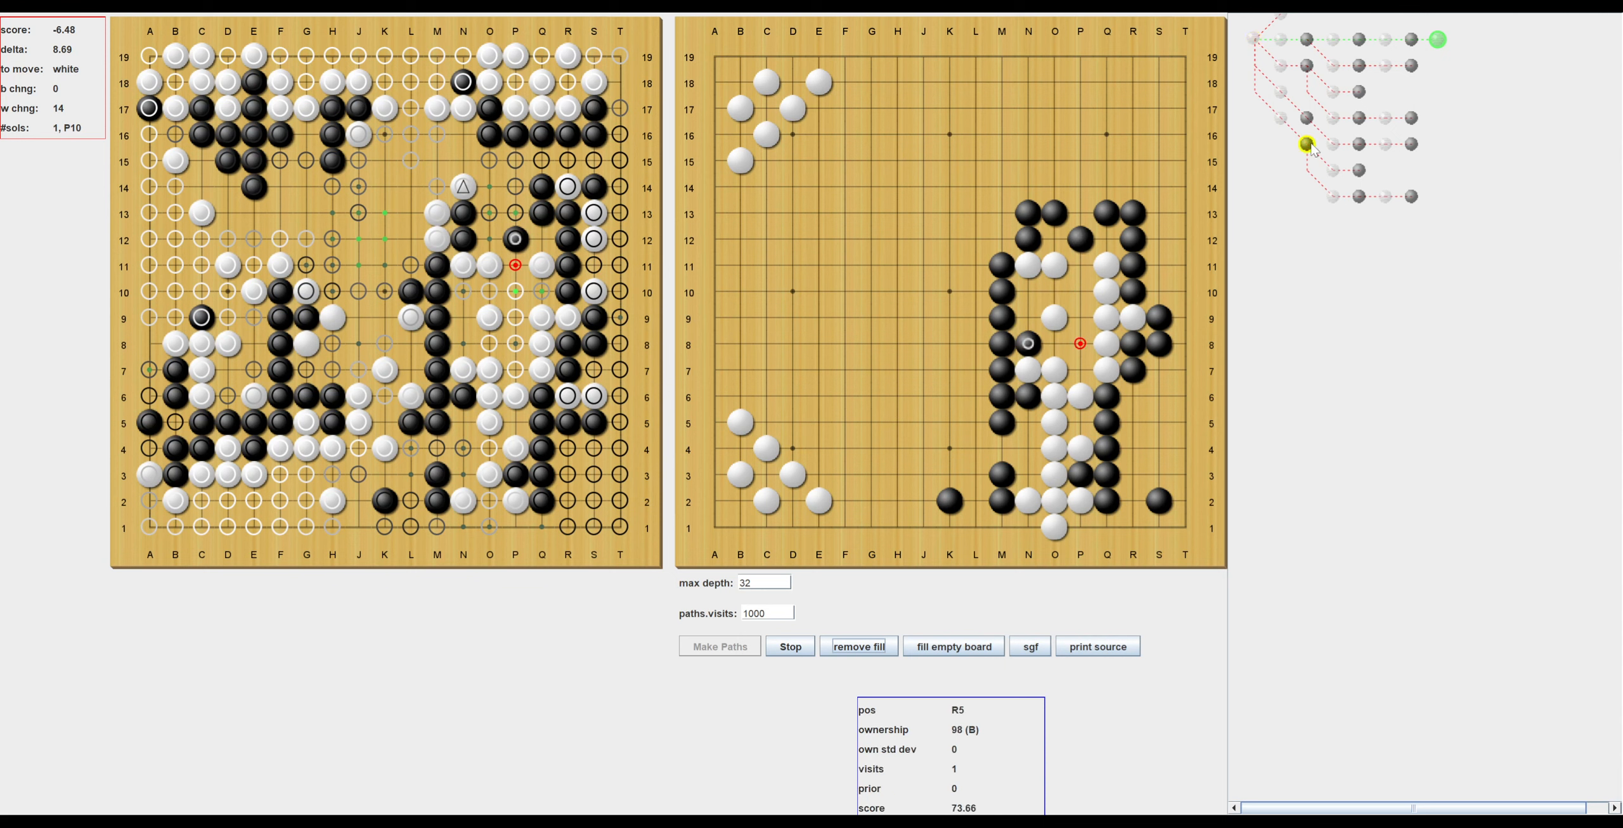
{"action": "left_click", "coordinate": [1280, 66]}
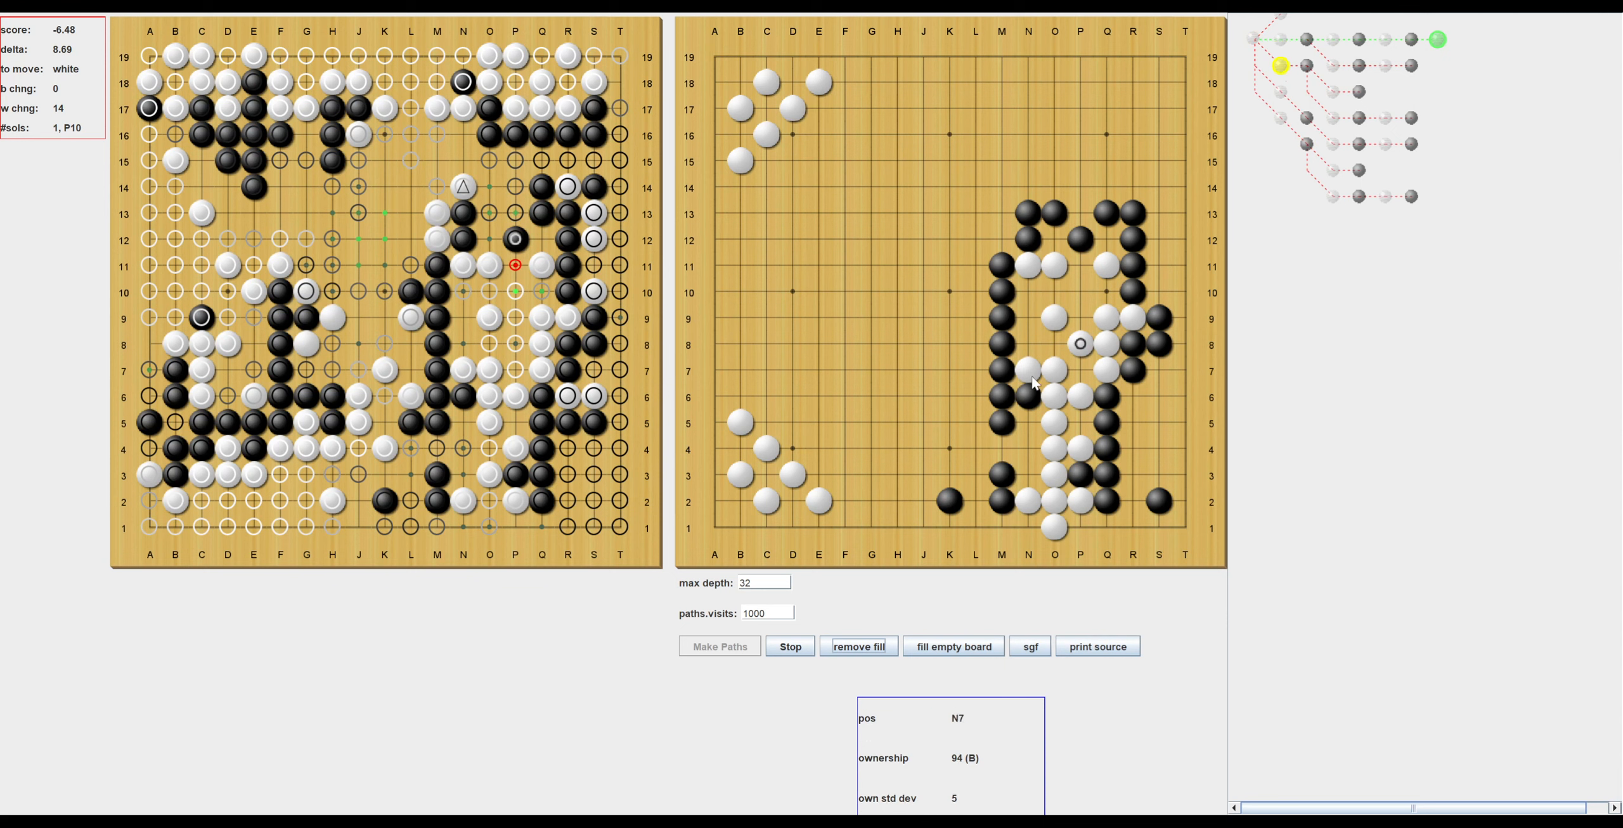
{"action": "left_click", "coordinate": [1307, 66]}
{"action": "left_click", "coordinate": [1285, 67]}
{"action": "left_click", "coordinate": [1303, 64]}
{"action": "left_click", "coordinate": [1280, 67]}
{"action": "left_click", "coordinate": [1306, 66]}
Inspect the deeper White P8 branches, including Black's P10 and the line ending with Black Q10, and return to the starting position.
{"action": "left_click", "coordinate": [1360, 95]}
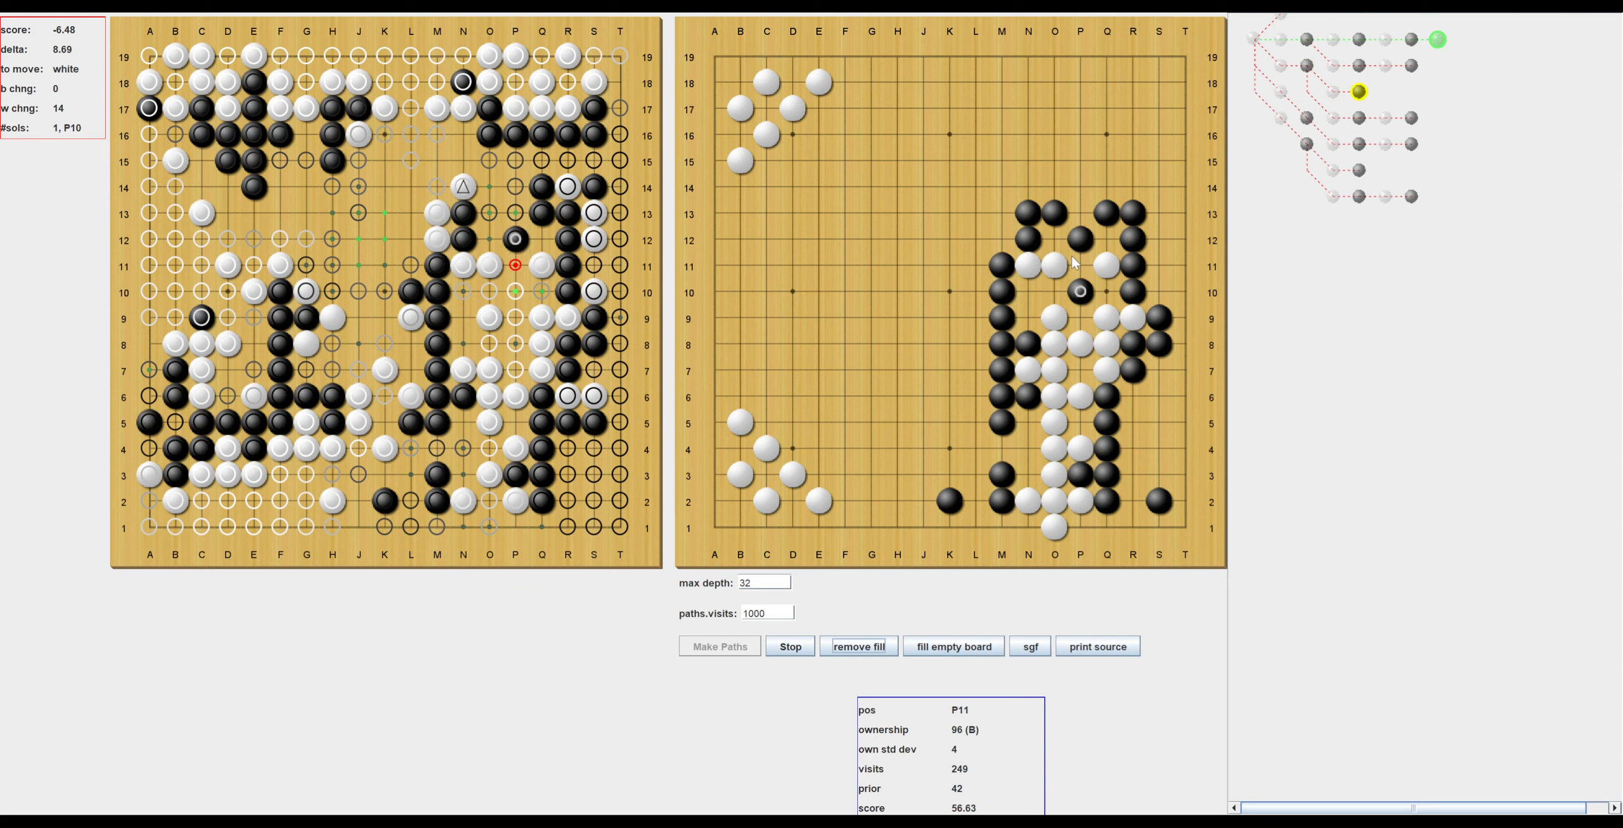
{"action": "left_click", "coordinate": [1334, 119]}
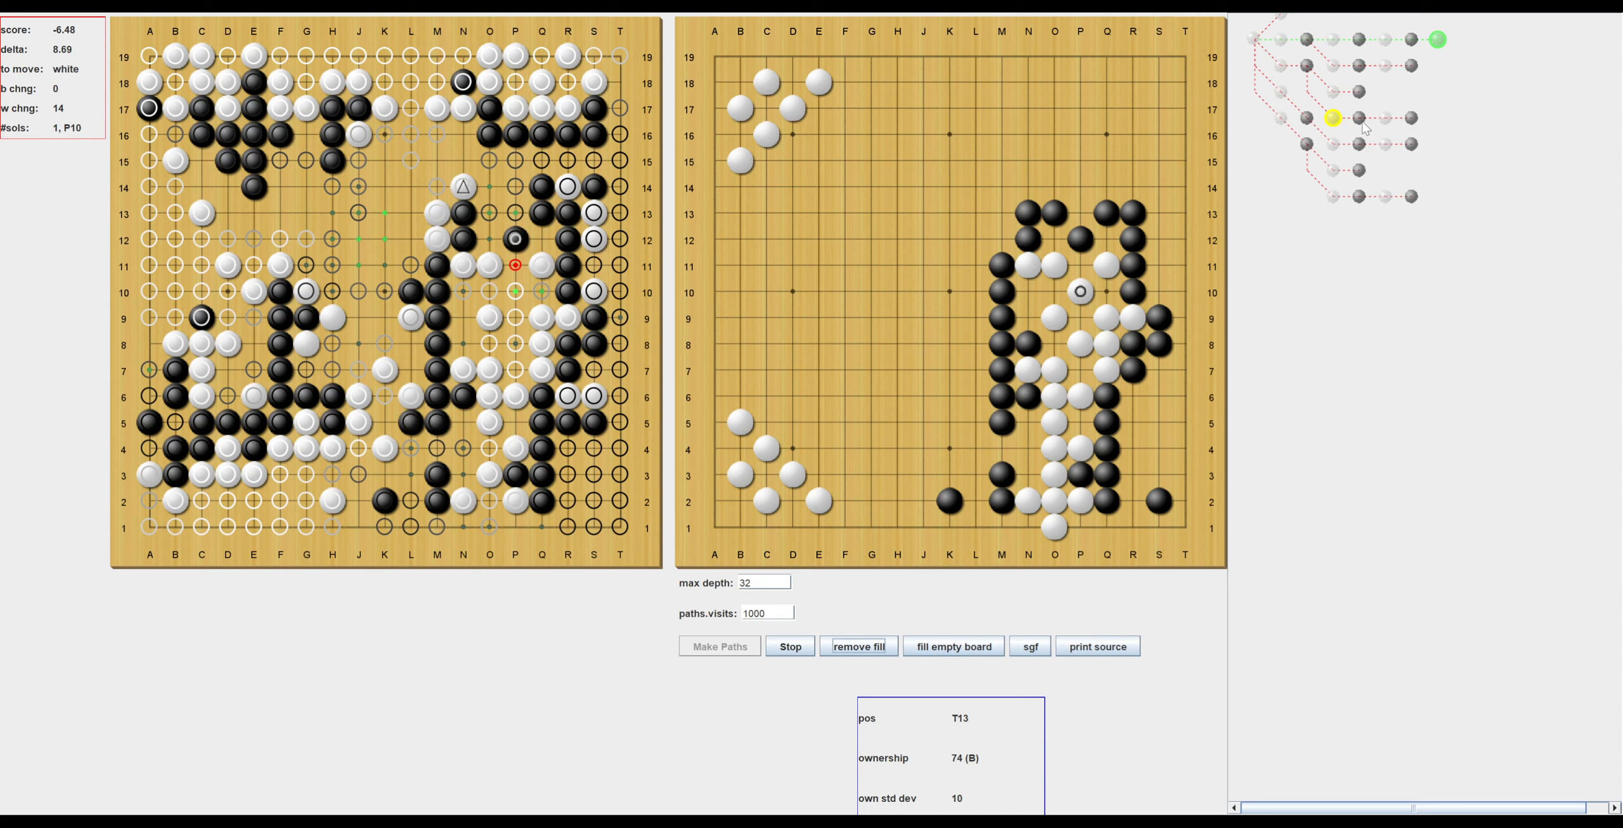
{"action": "left_click", "coordinate": [1360, 120]}
{"action": "left_click", "coordinate": [1385, 120]}
{"action": "left_click", "coordinate": [1412, 120]}
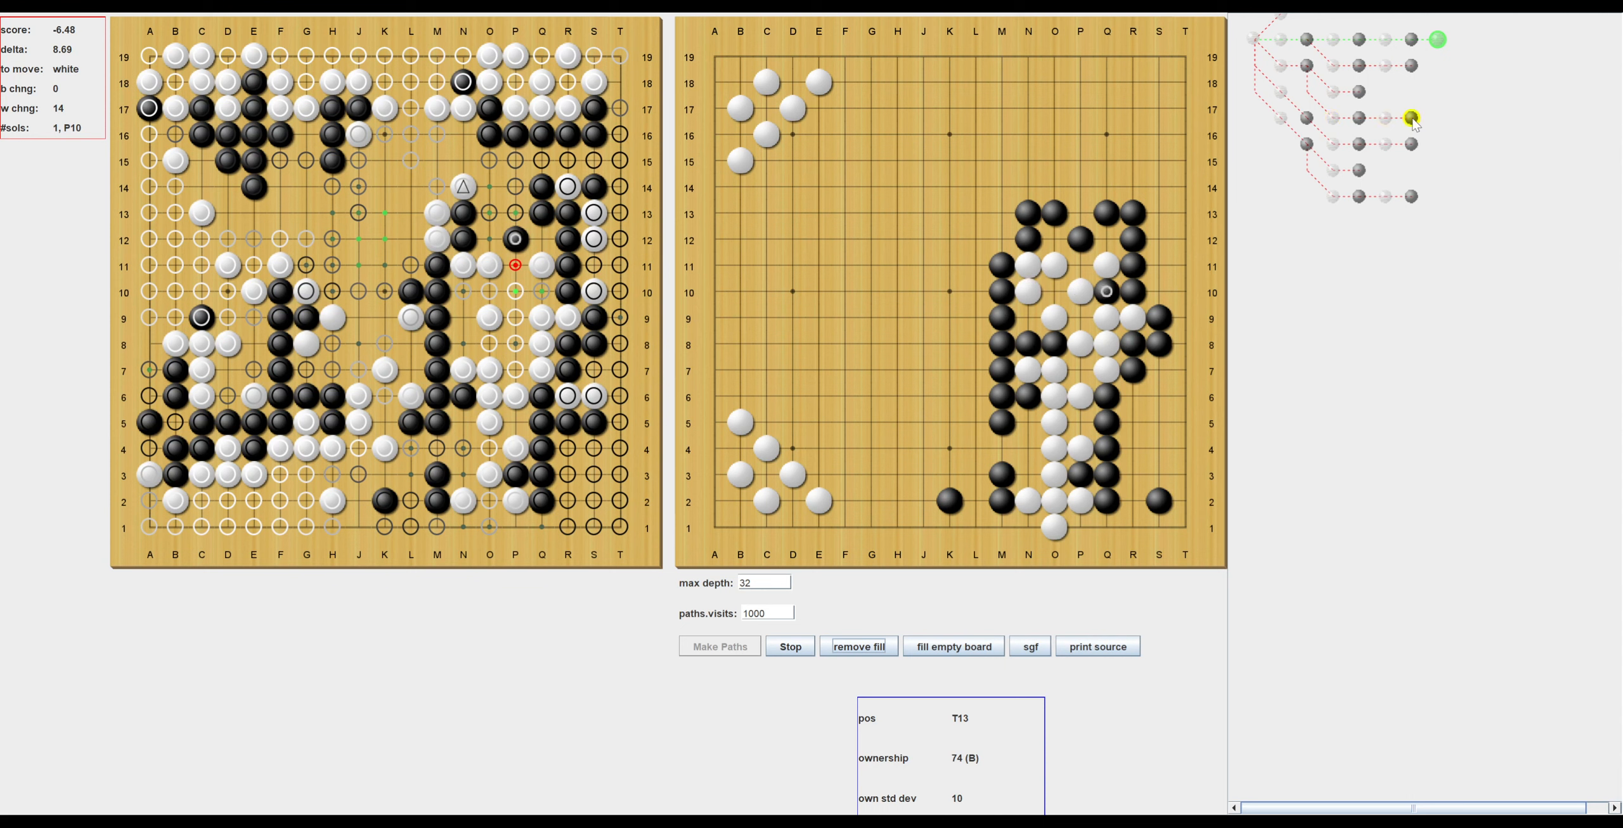
{"action": "left_click", "coordinate": [1254, 40]}
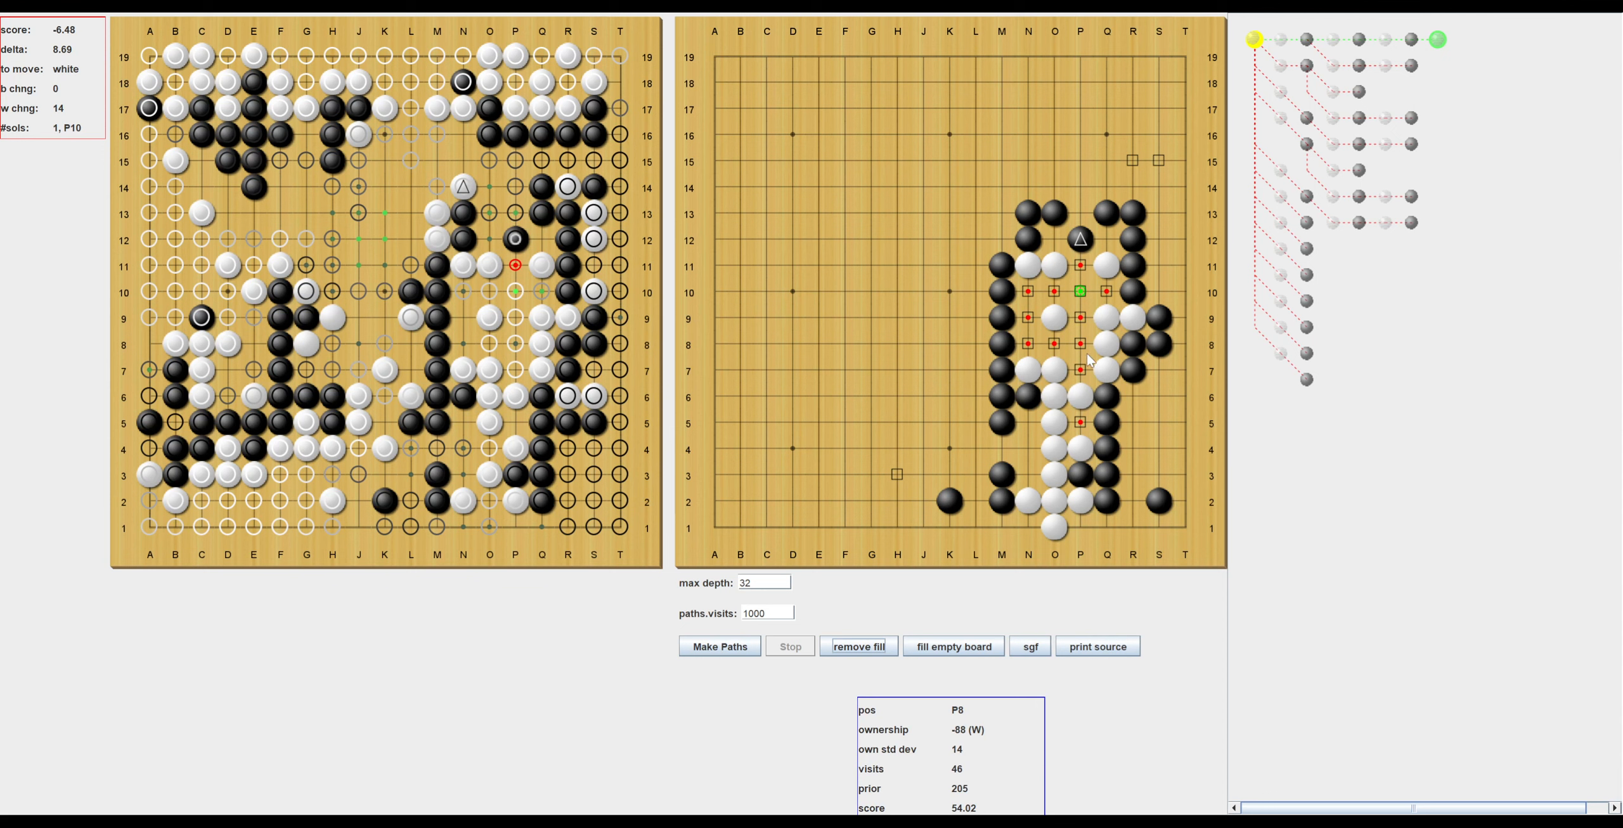
Check Black's replies to White's alternative first moves at N10, N8, N9 and P5.
{"action": "left_click", "coordinate": [1280, 197]}
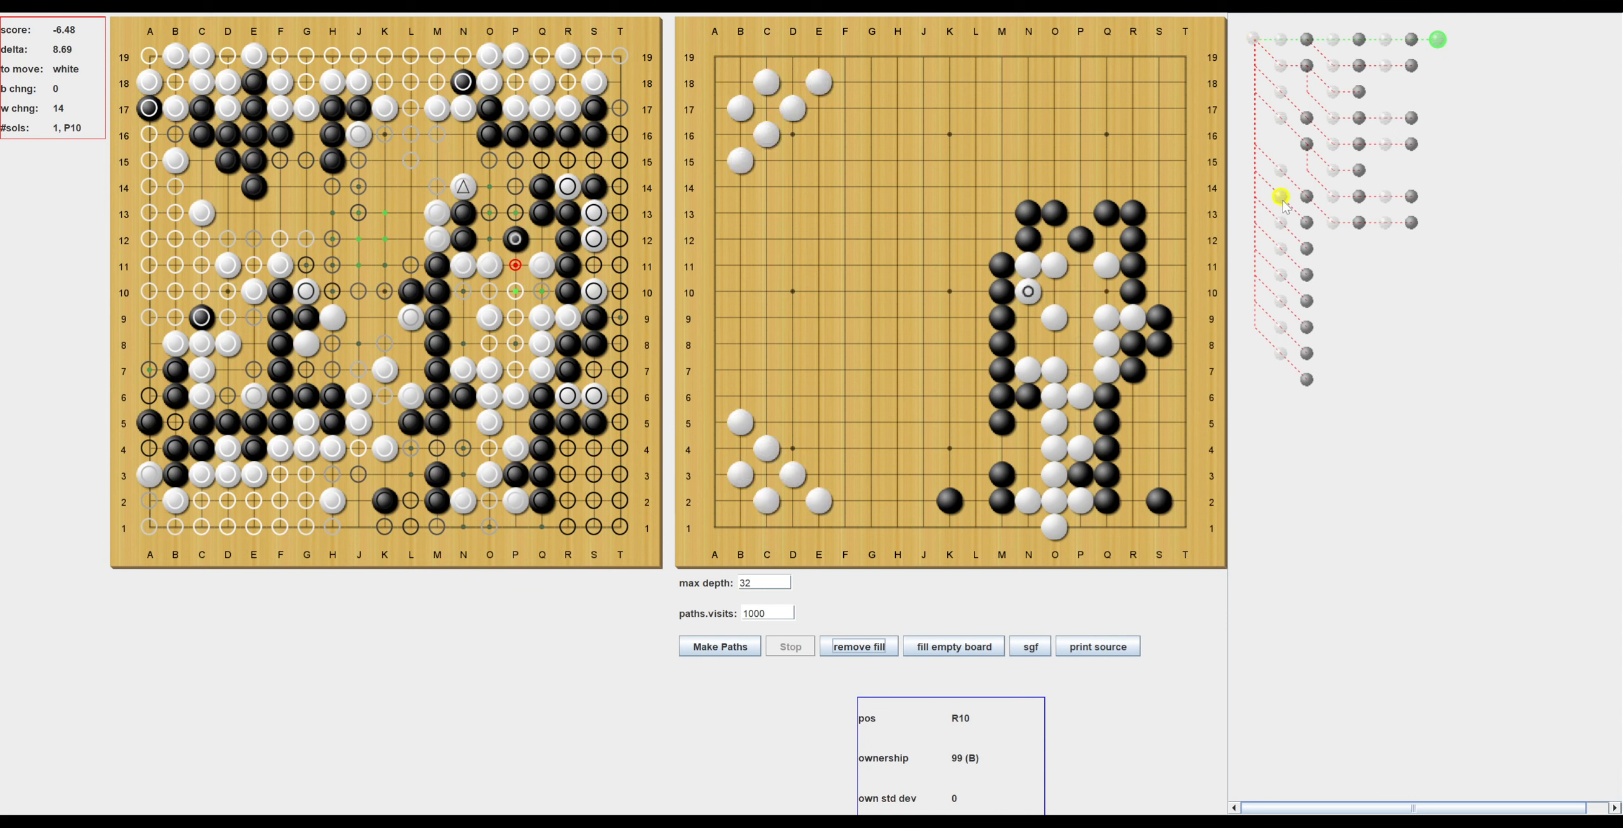
{"action": "left_click", "coordinate": [1310, 228]}
{"action": "left_click", "coordinate": [1280, 249]}
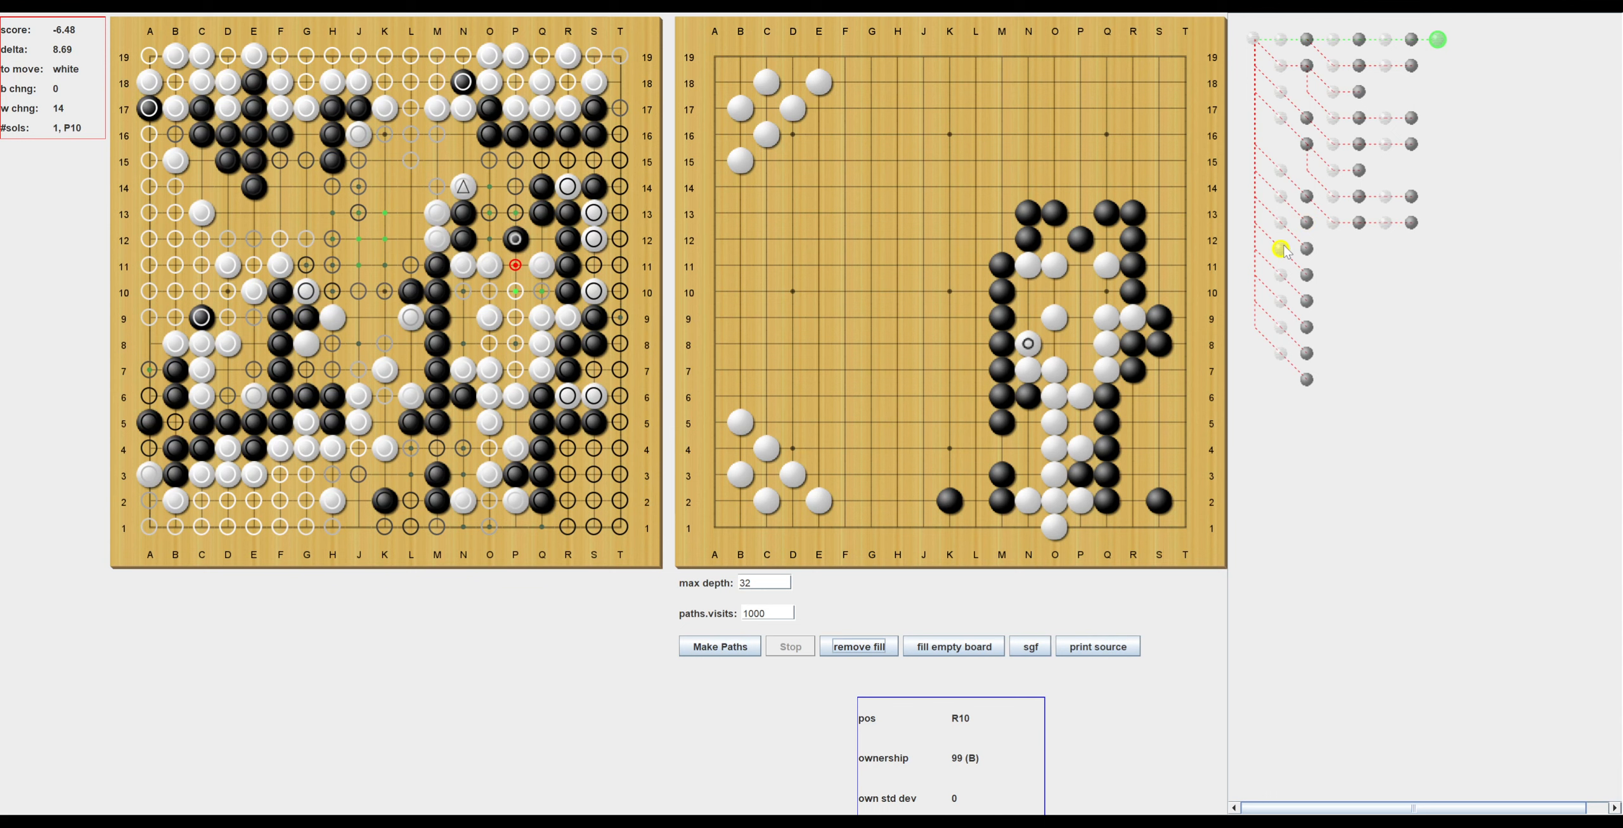
{"action": "left_click", "coordinate": [1306, 274]}
{"action": "left_click", "coordinate": [1281, 276]}
{"action": "left_click", "coordinate": [1307, 301]}
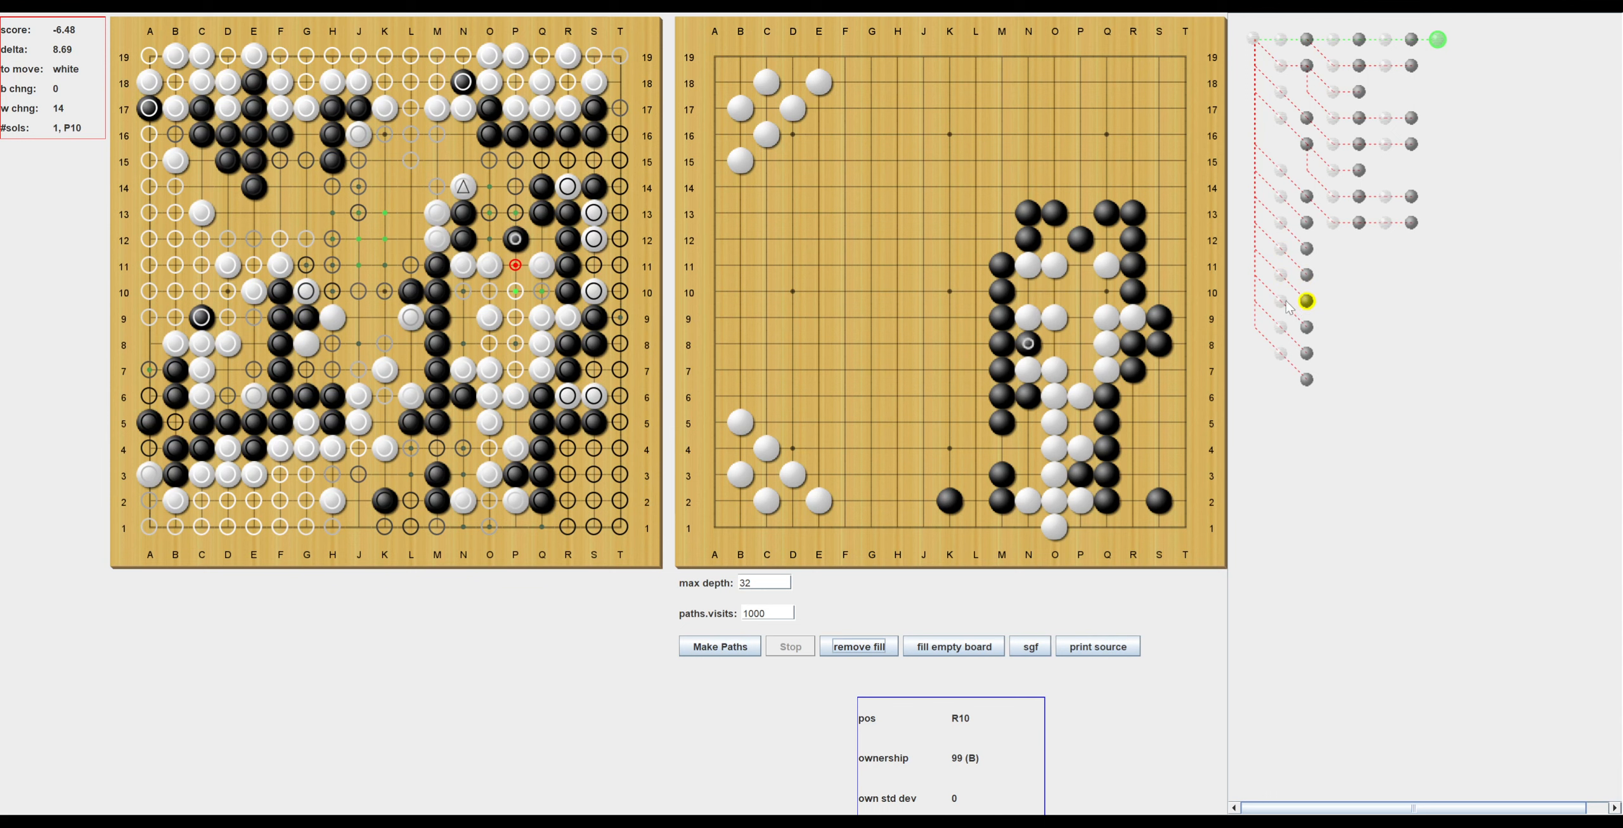
{"action": "left_click", "coordinate": [1280, 300]}
{"action": "left_click", "coordinate": [1306, 327]}
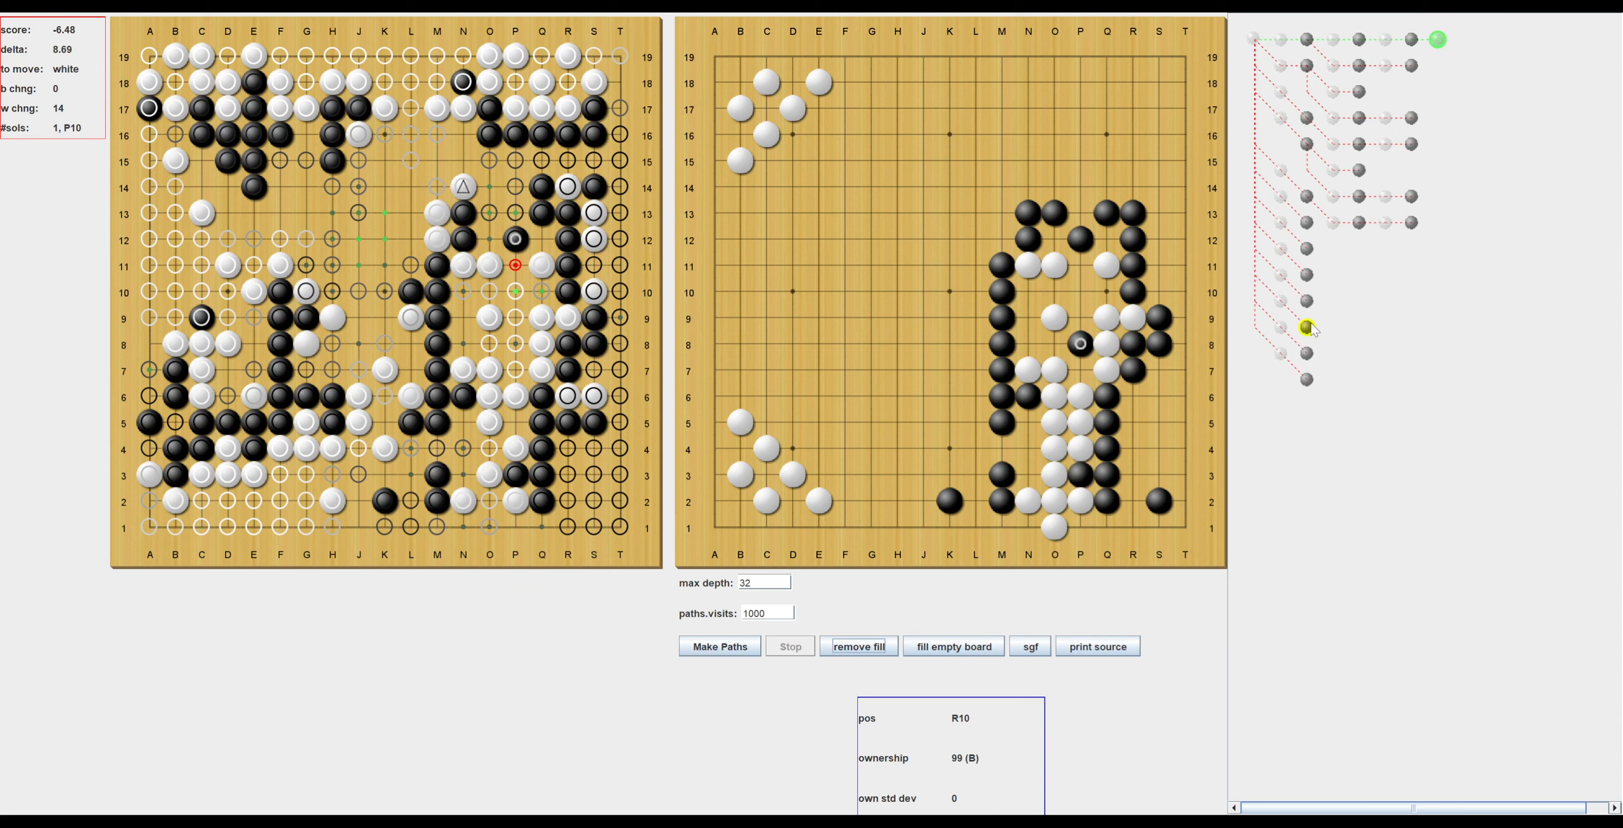
Compare White's first moves at P7 and P9, checking Black's H3 reply to P7.
{"action": "left_click", "coordinate": [1282, 328]}
{"action": "left_click", "coordinate": [1305, 353]}
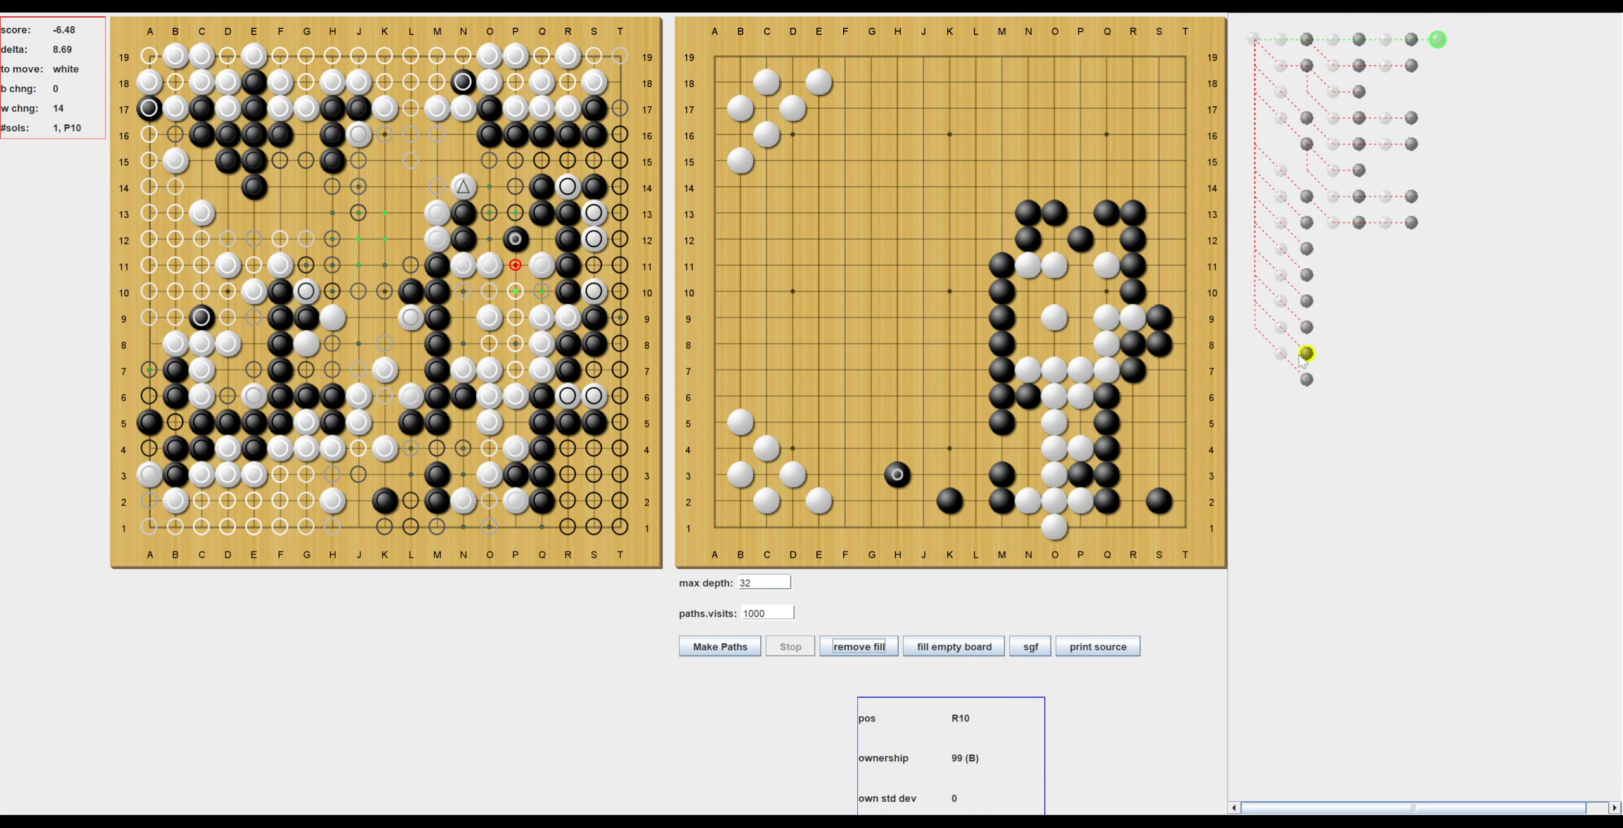
{"action": "left_click", "coordinate": [1281, 328]}
{"action": "left_click", "coordinate": [1306, 353]}
{"action": "left_click", "coordinate": [1280, 328]}
{"action": "left_click", "coordinate": [1281, 353]}
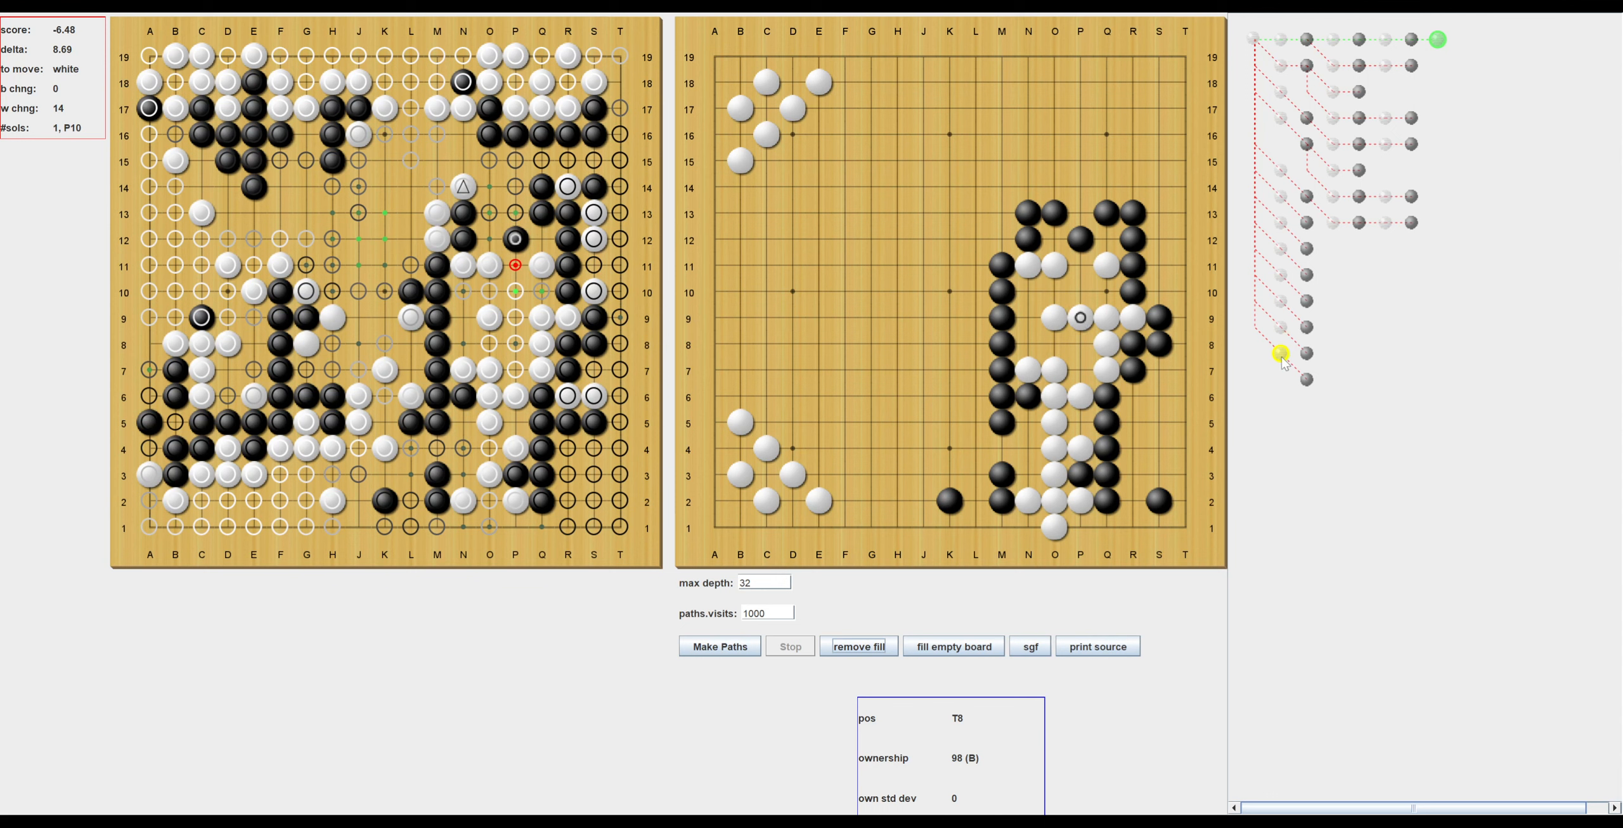
{"action": "left_click", "coordinate": [1281, 327]}
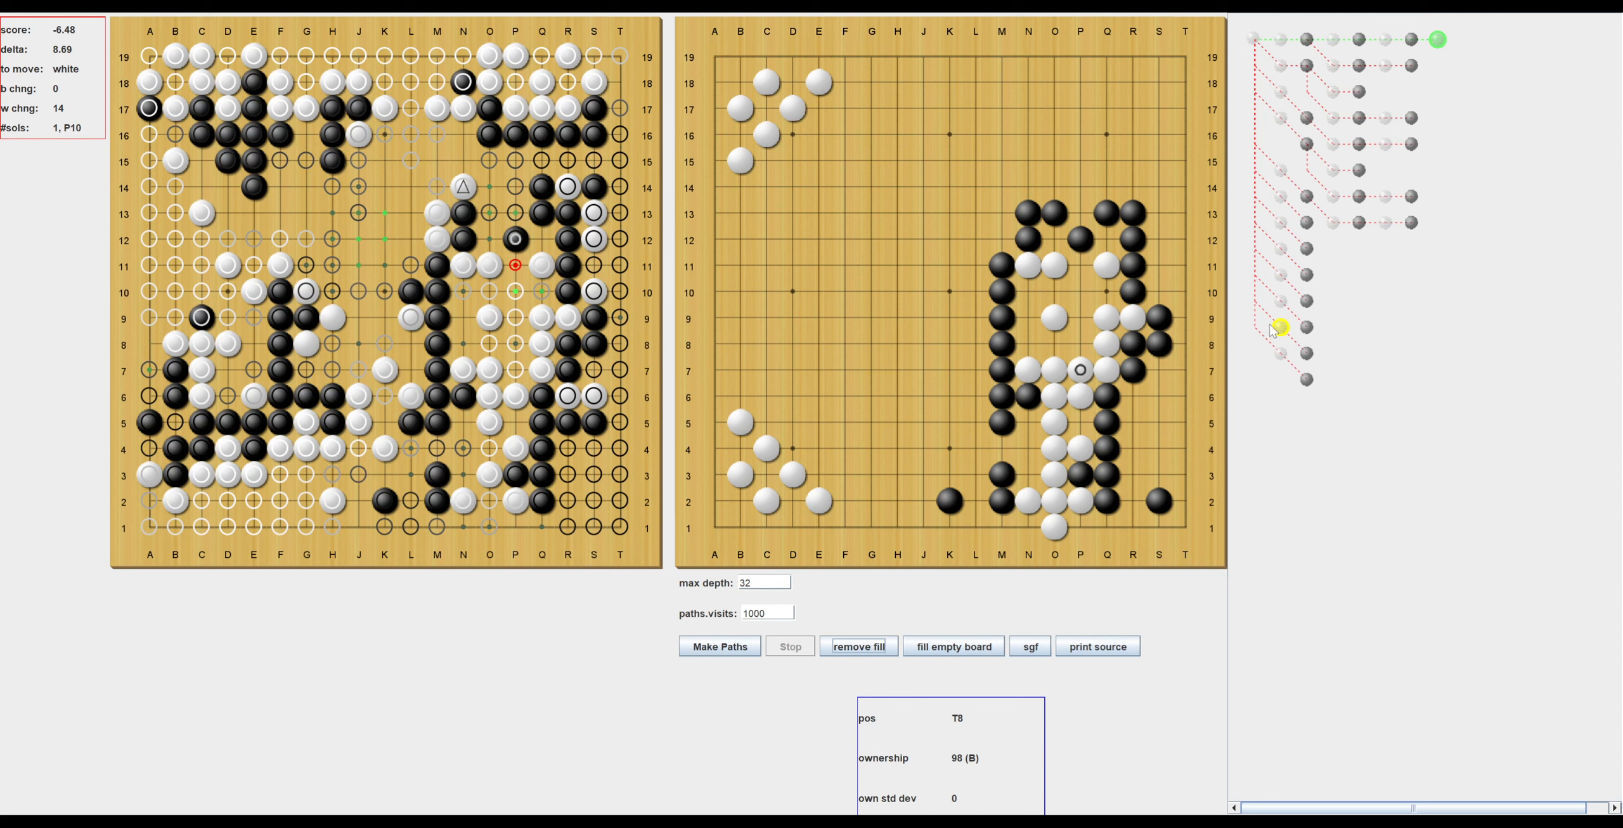
Replay White P7 and Black H3 from the starting position, and go back to the start.
{"action": "left_click", "coordinate": [1254, 39]}
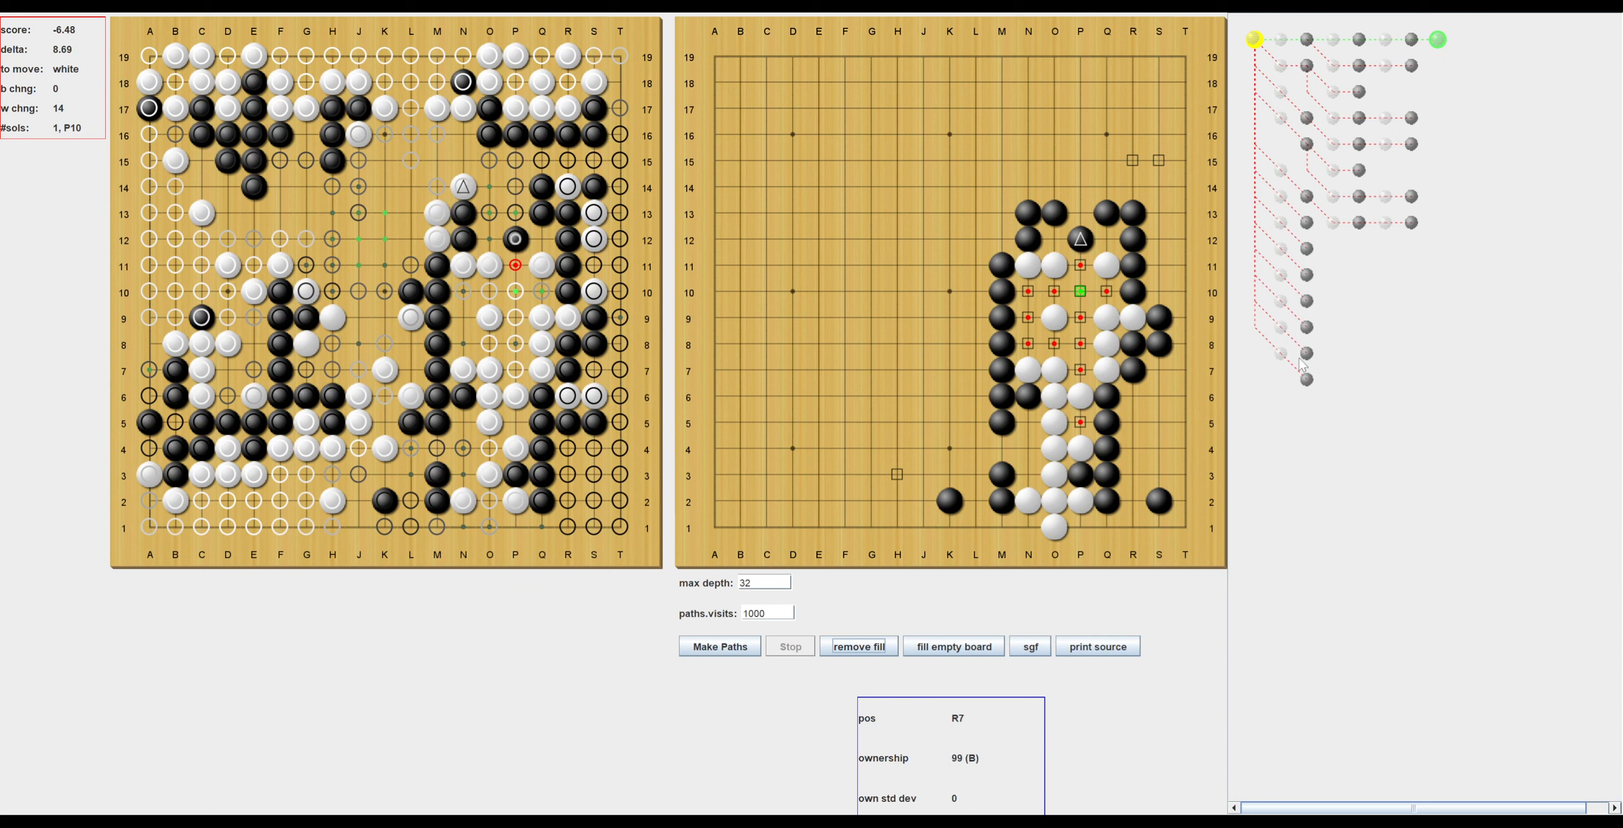
{"action": "left_click", "coordinate": [1280, 327]}
{"action": "left_click", "coordinate": [1306, 354]}
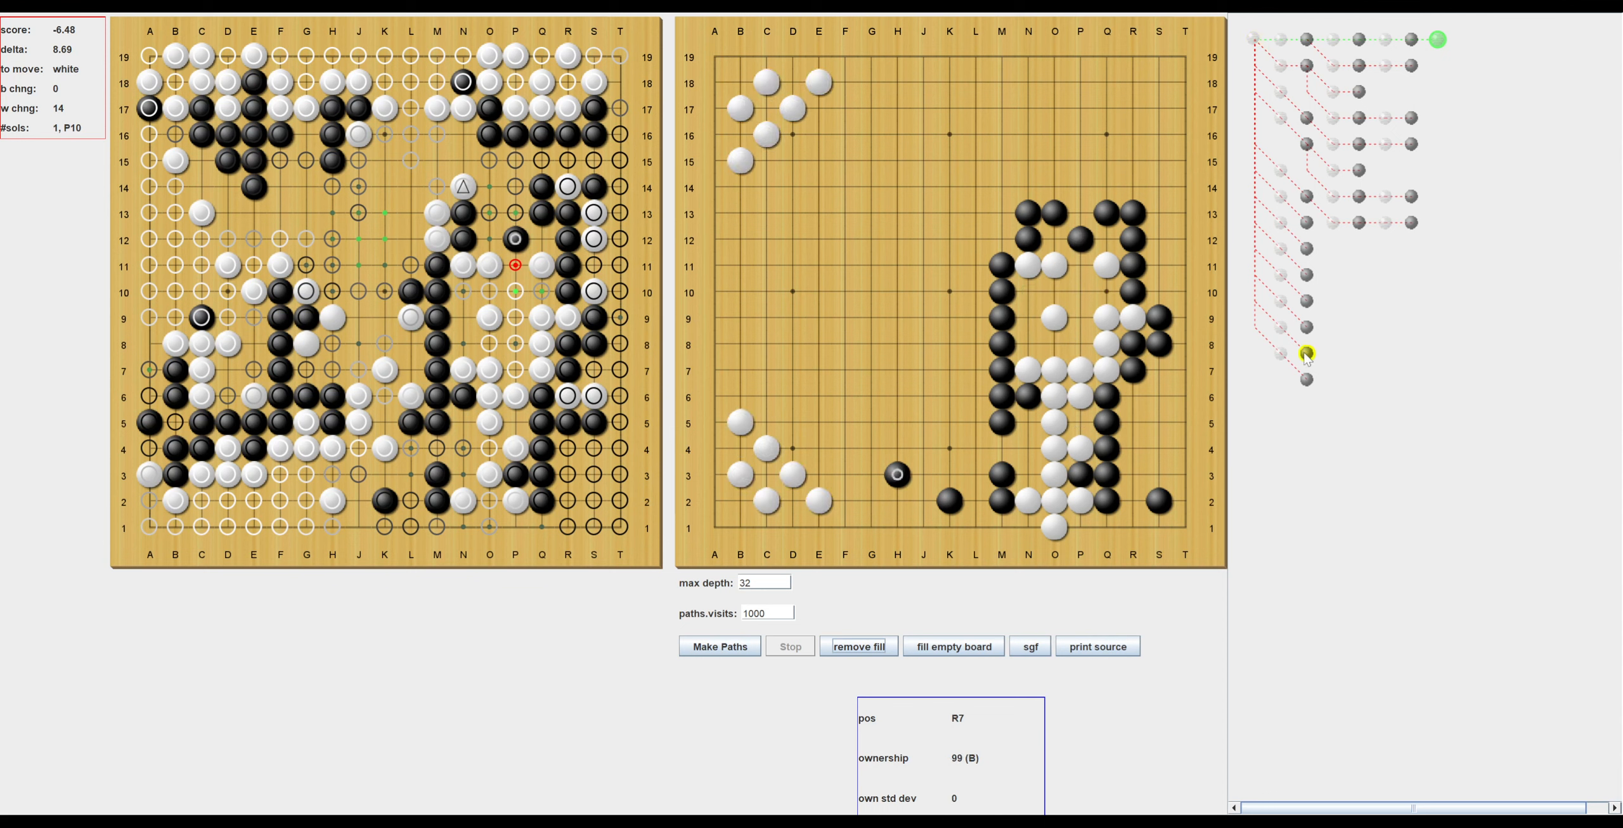
{"action": "left_click", "coordinate": [1281, 329]}
{"action": "left_click", "coordinate": [1254, 39]}
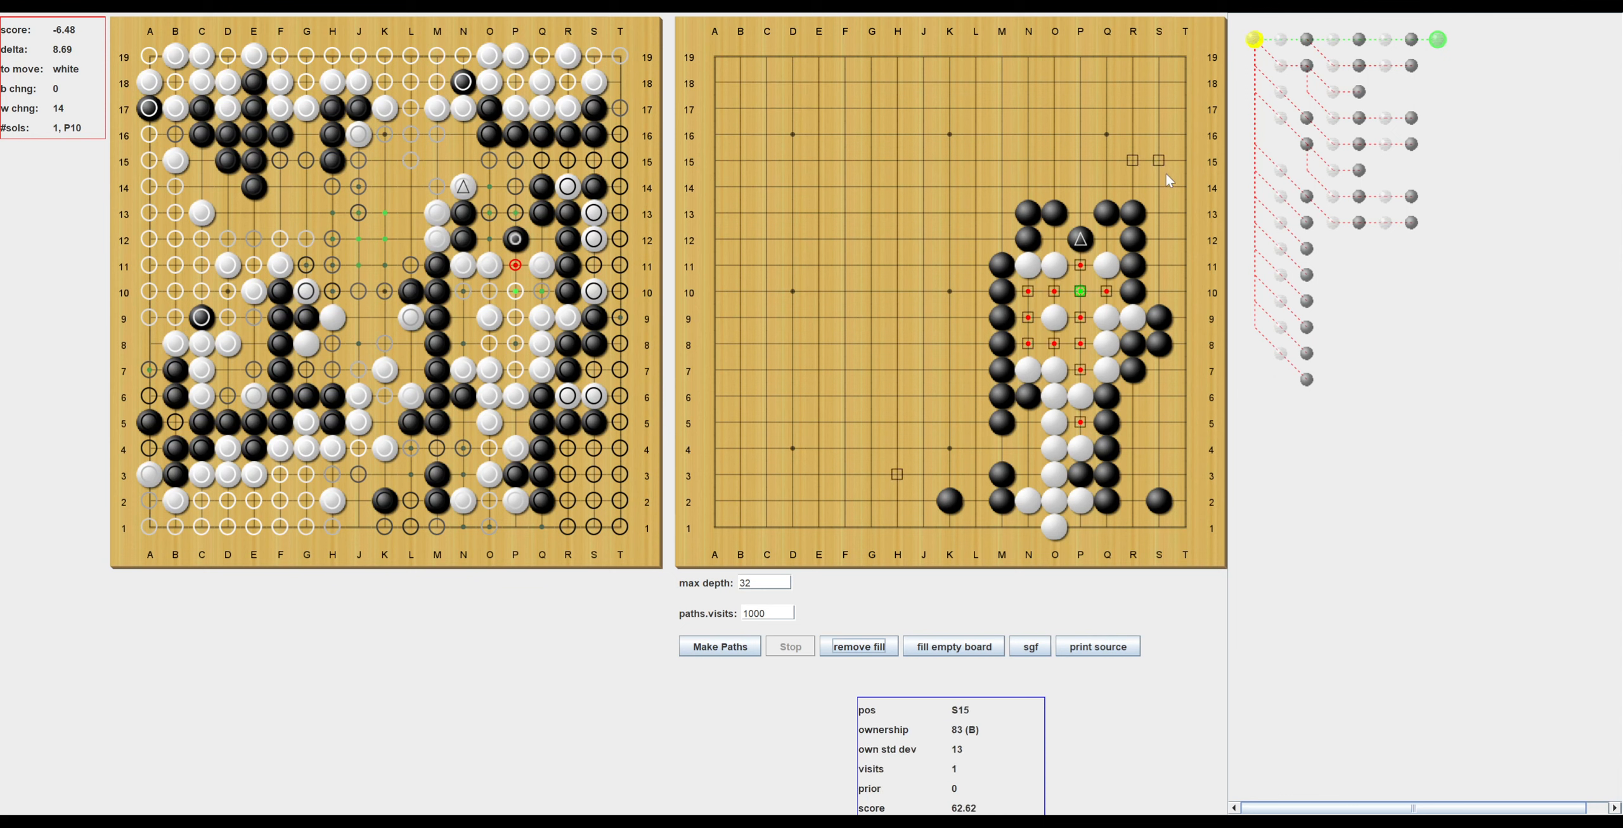
Follow the variation White O10, Black S15, White P8, Black N8, White O8 and Black P10 in the solution tree.
{"action": "left_click", "coordinate": [1307, 197]}
{"action": "left_click", "coordinate": [1280, 170]}
{"action": "left_click", "coordinate": [1306, 197]}
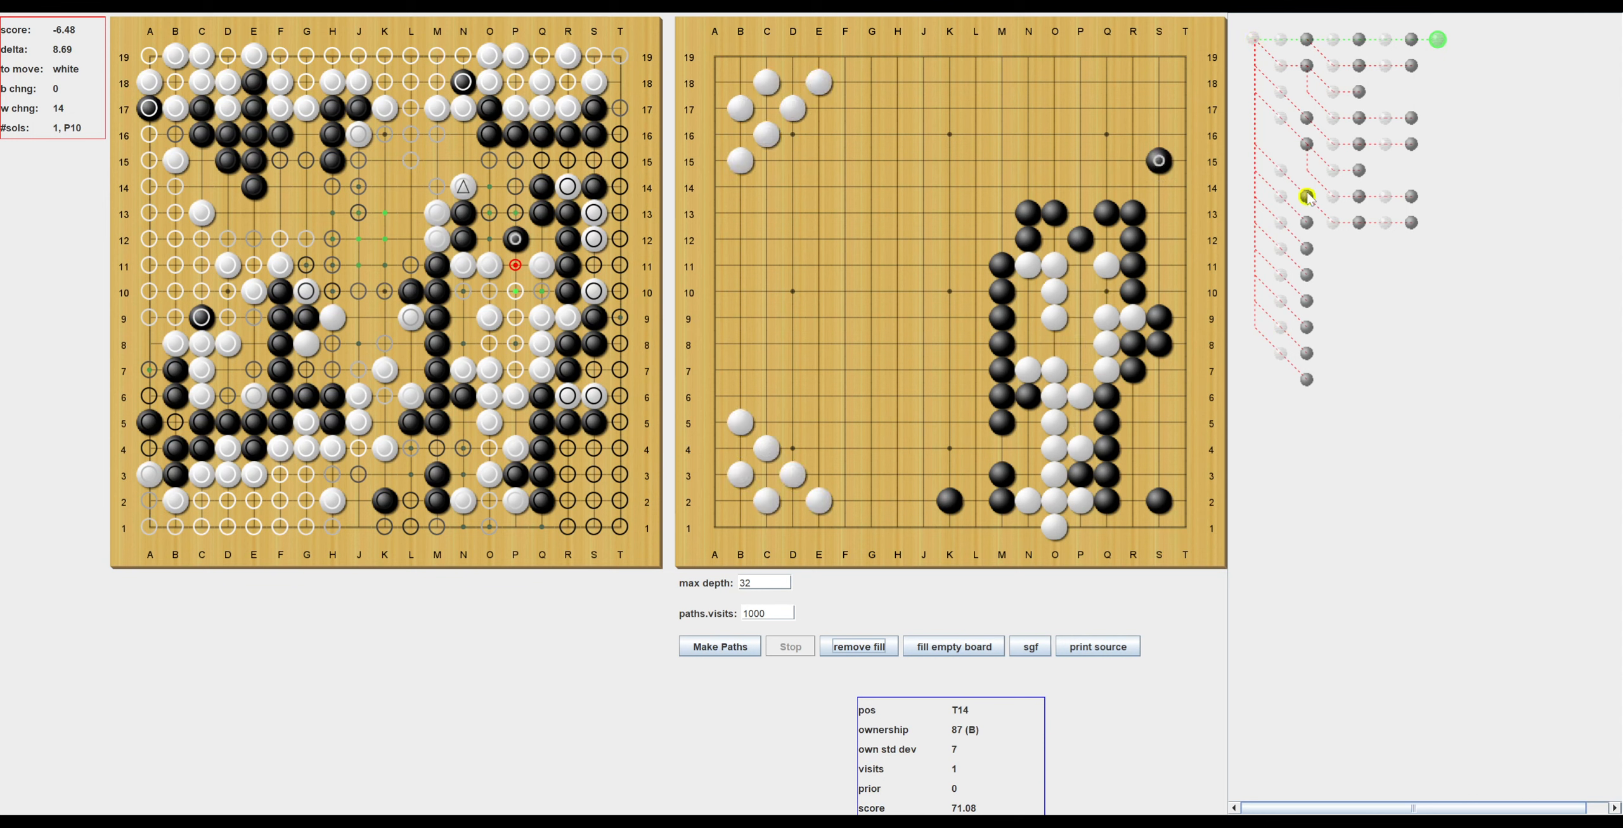
{"action": "left_click", "coordinate": [1332, 222]}
{"action": "left_click", "coordinate": [1358, 222]}
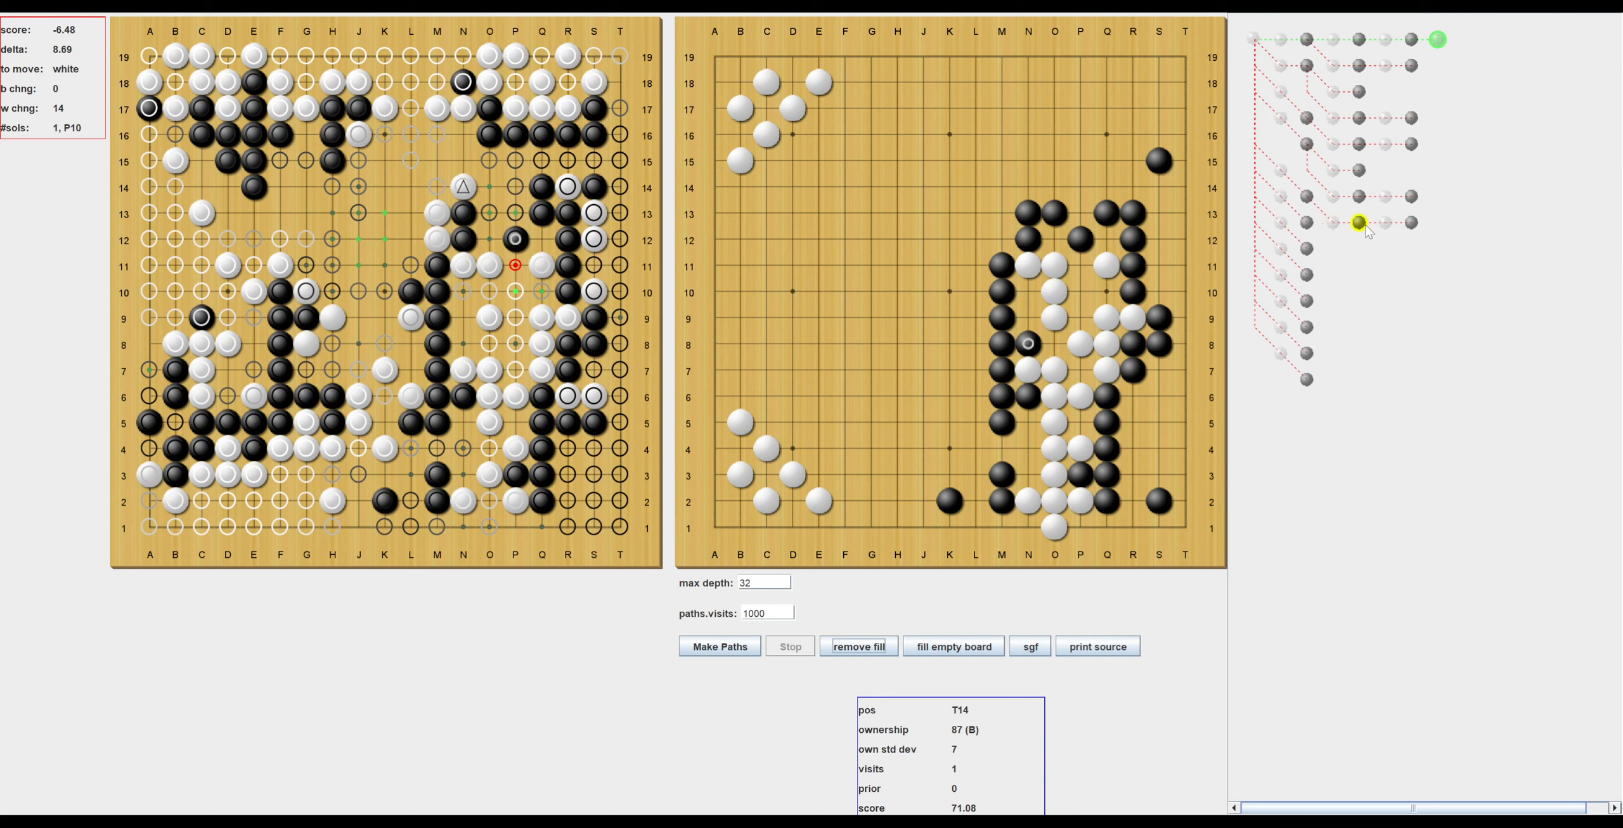
{"action": "left_click", "coordinate": [1384, 222]}
{"action": "left_click", "coordinate": [1411, 222]}
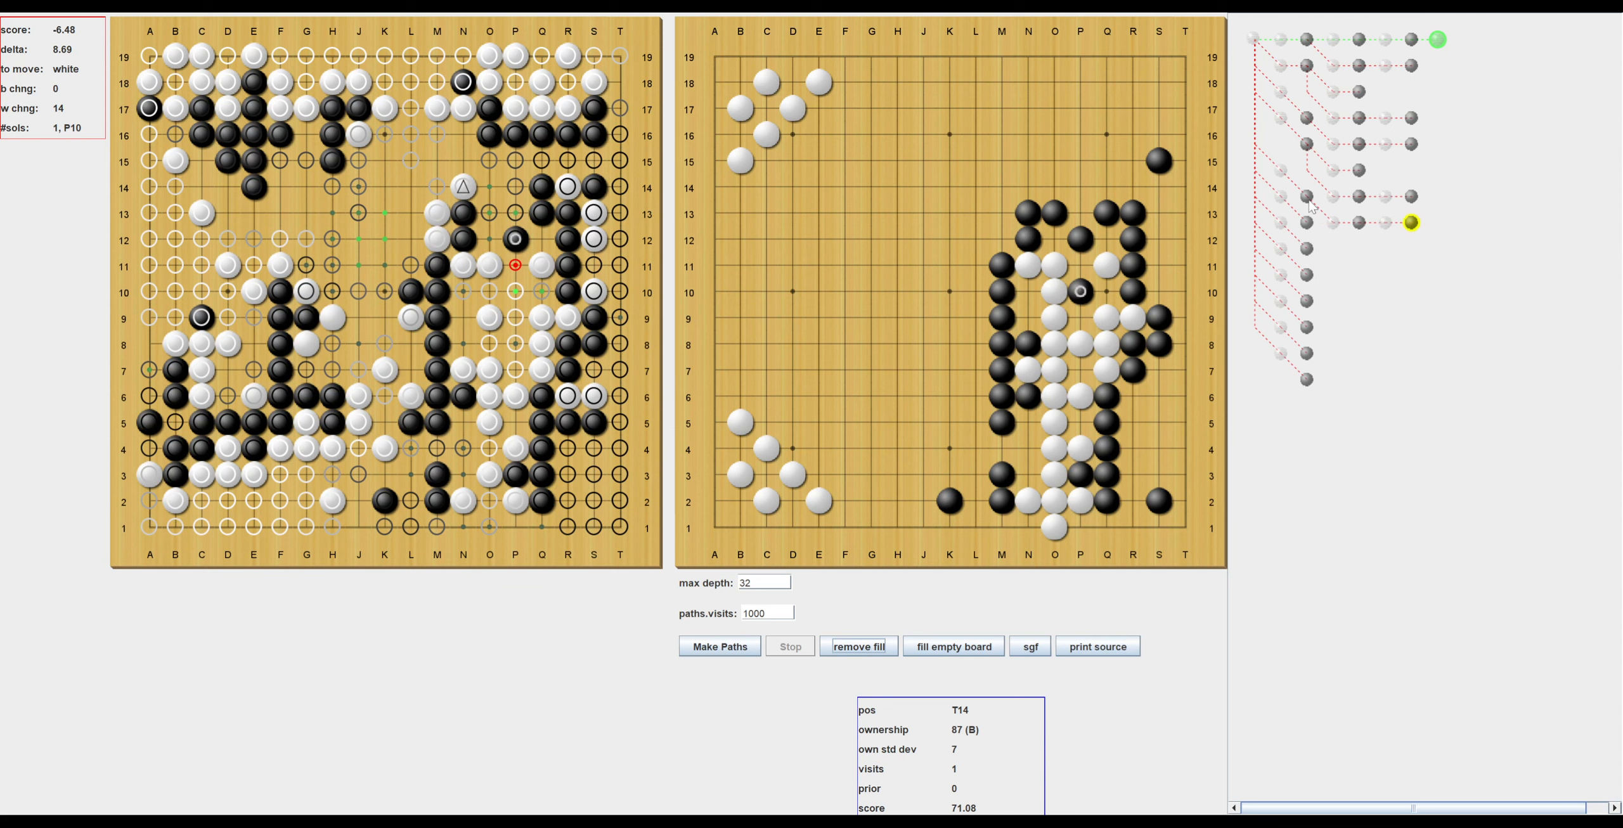
Replay the White P8 continuation after Black S15 through to Black P10, revisit White O10, and return to the starting position.
{"action": "left_click", "coordinate": [1306, 202]}
{"action": "left_click", "coordinate": [1332, 222]}
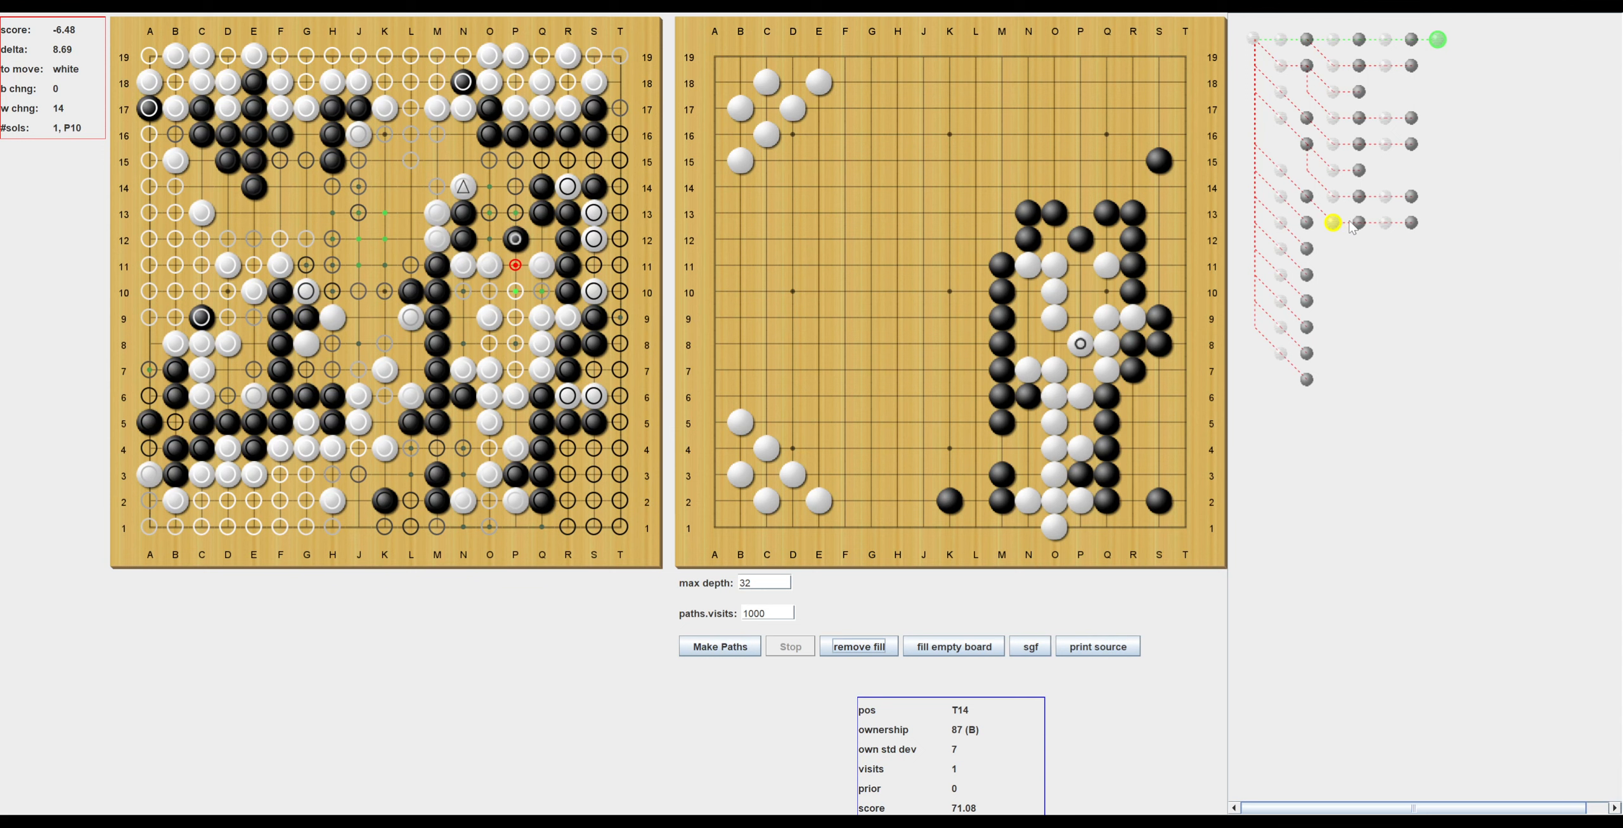
{"action": "left_click", "coordinate": [1358, 222]}
{"action": "left_click", "coordinate": [1384, 222]}
{"action": "left_click", "coordinate": [1411, 222]}
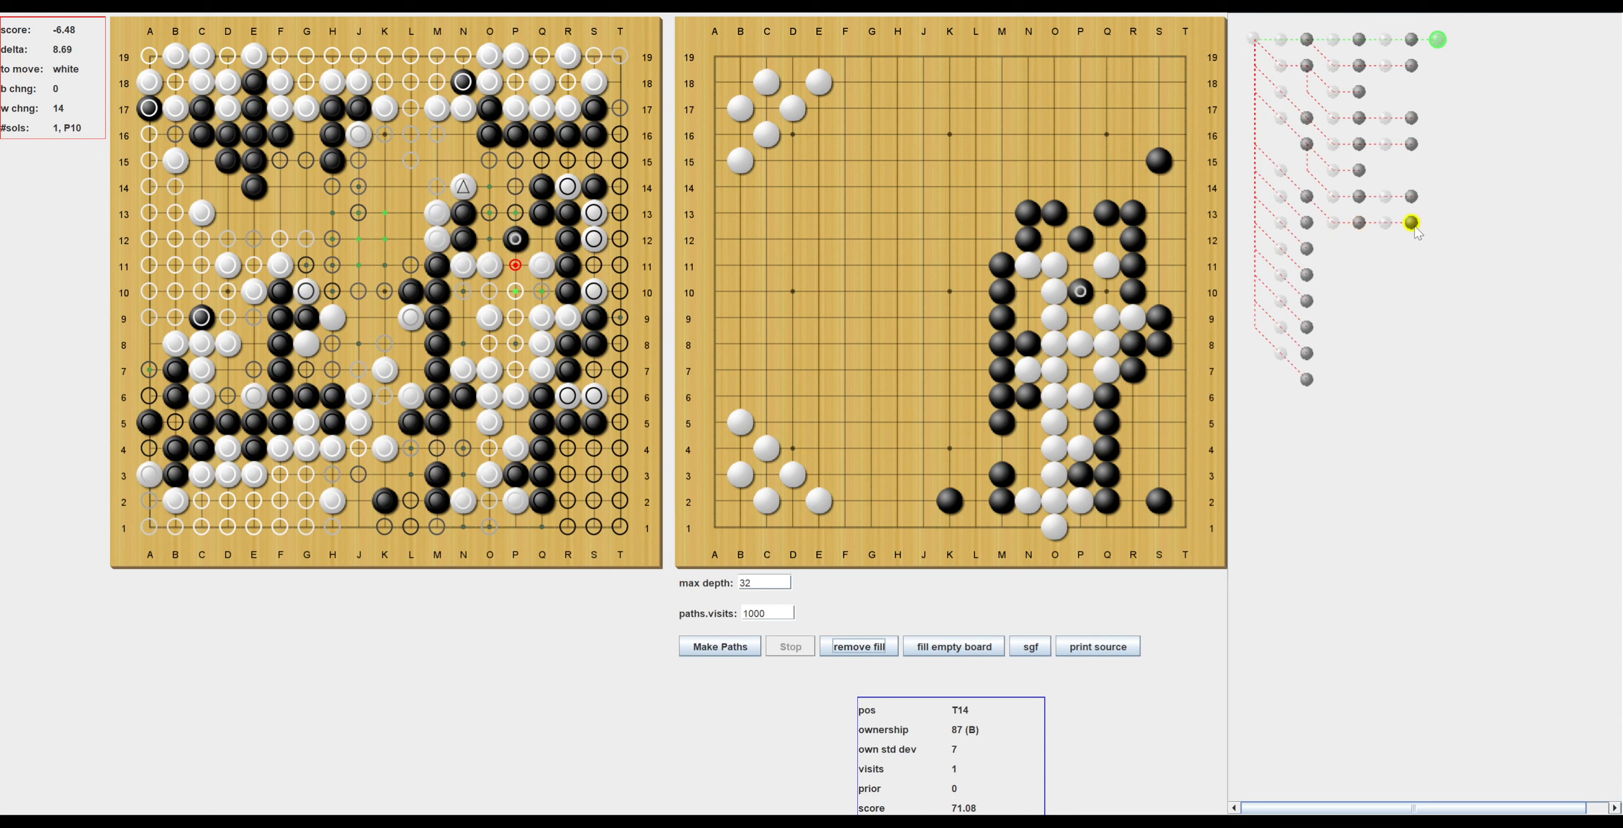
{"action": "left_click", "coordinate": [1281, 172]}
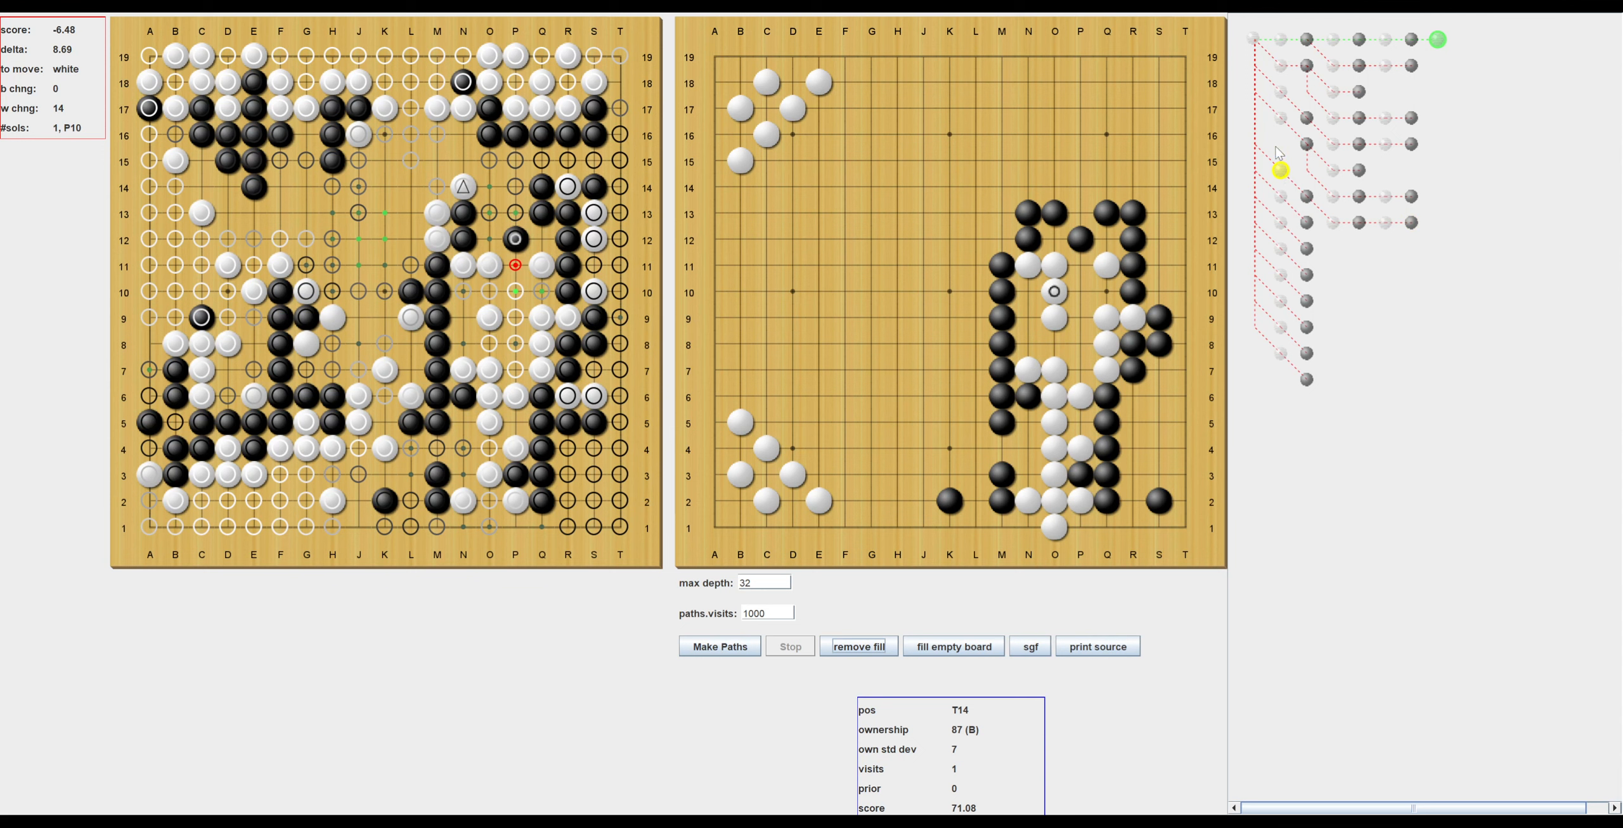
{"action": "left_click", "coordinate": [1253, 40]}
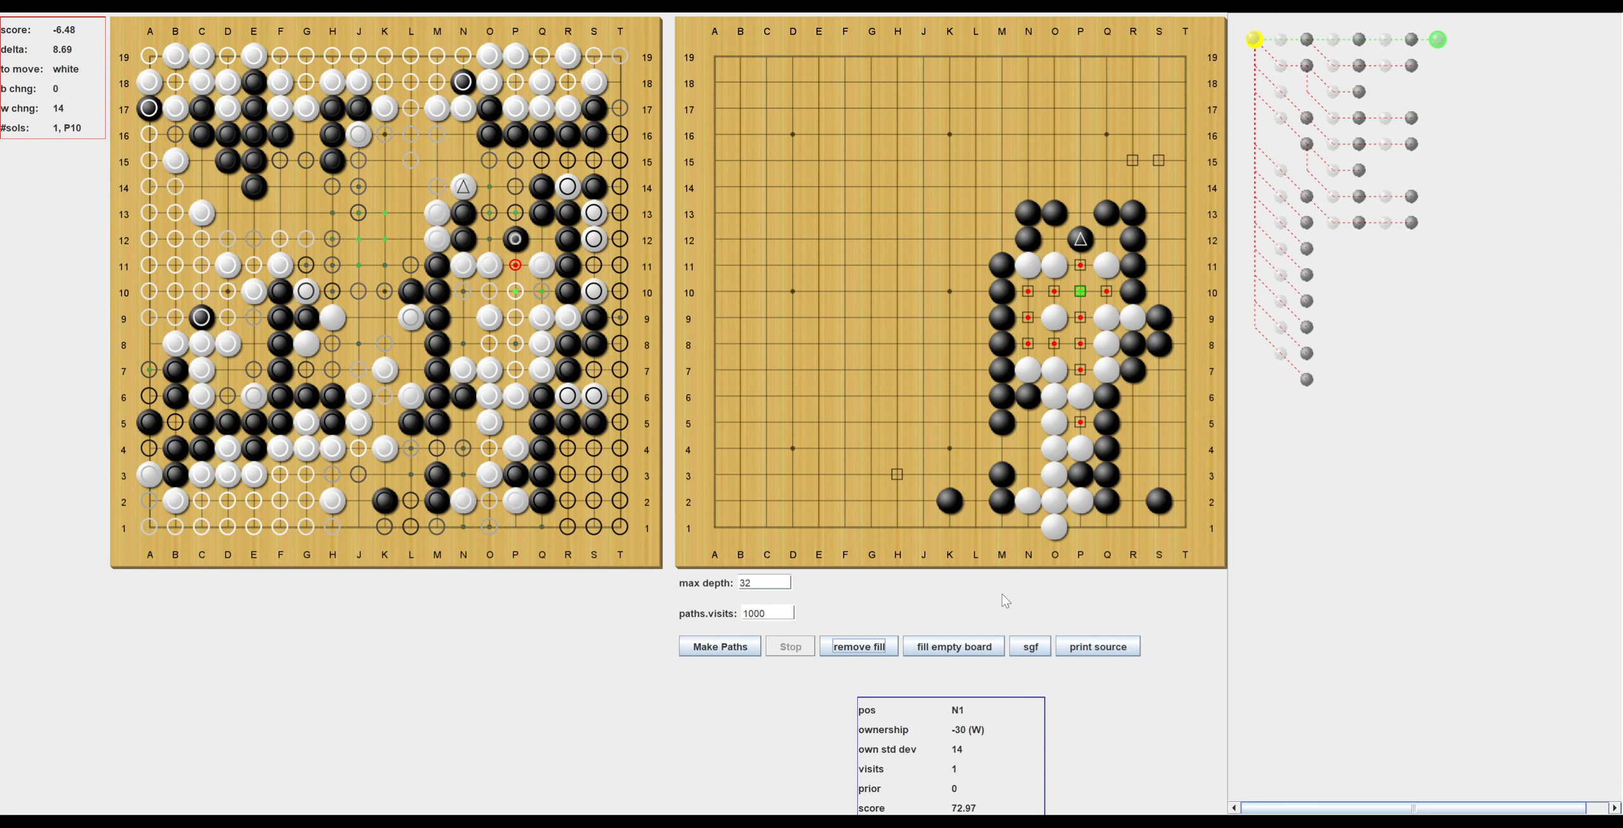
Output the problem as SGF and set the max depth for path generation to 7.
{"action": "left_click", "coordinate": [1039, 646]}
{"action": "key", "text": "Tab"}
{"action": "left_click", "coordinate": [748, 584]}
{"action": "double_click", "coordinate": [745, 583]}
{"action": "type", "text": "7"}
{"action": "left_click", "coordinate": [766, 585]}
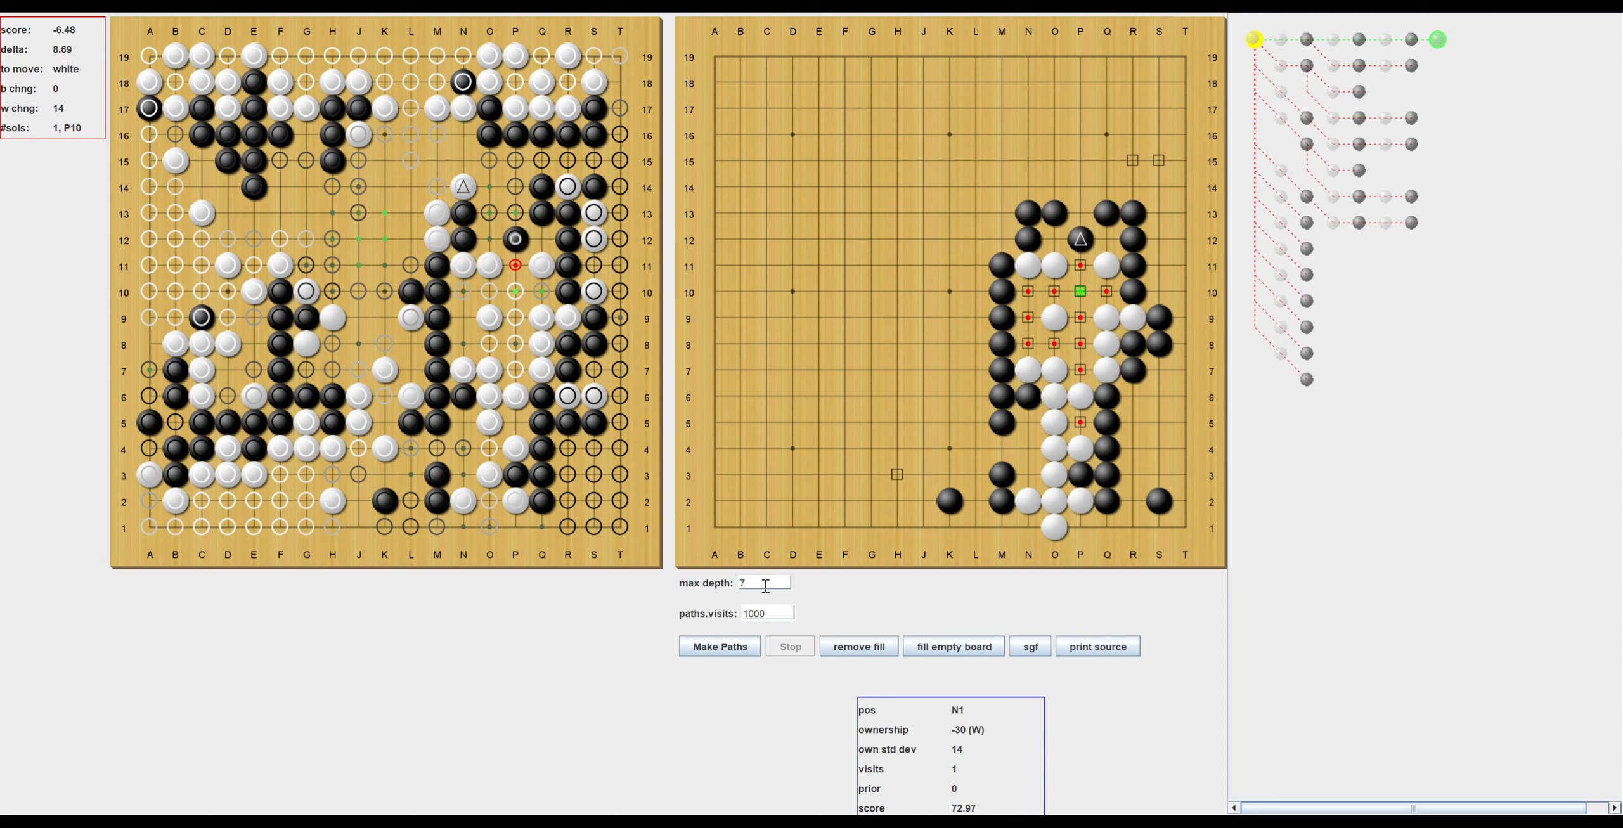